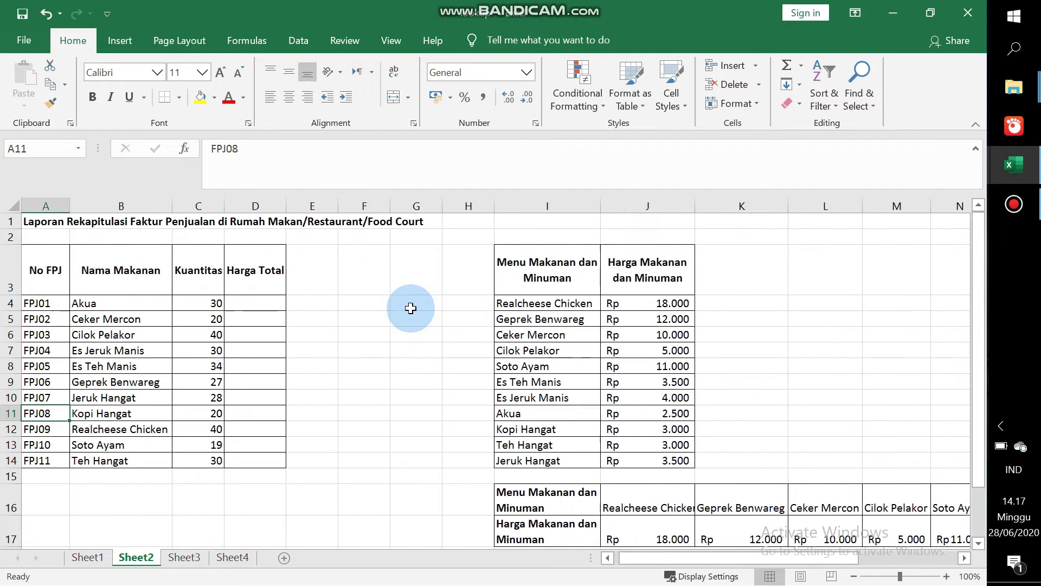
Examine the sales invoice recap table on Sheet2 from its title down past the last invoice row.
key(Down)
key(Down)
key(Down)
key(Down)
key(Down)
key(Down)
key(Down)
key(Down)
key(Down)
key(Down)
key(Down)
key(Down)
key(Down)
key(Down)
key(Down)
key(Down)
key(Down)
key(Down)
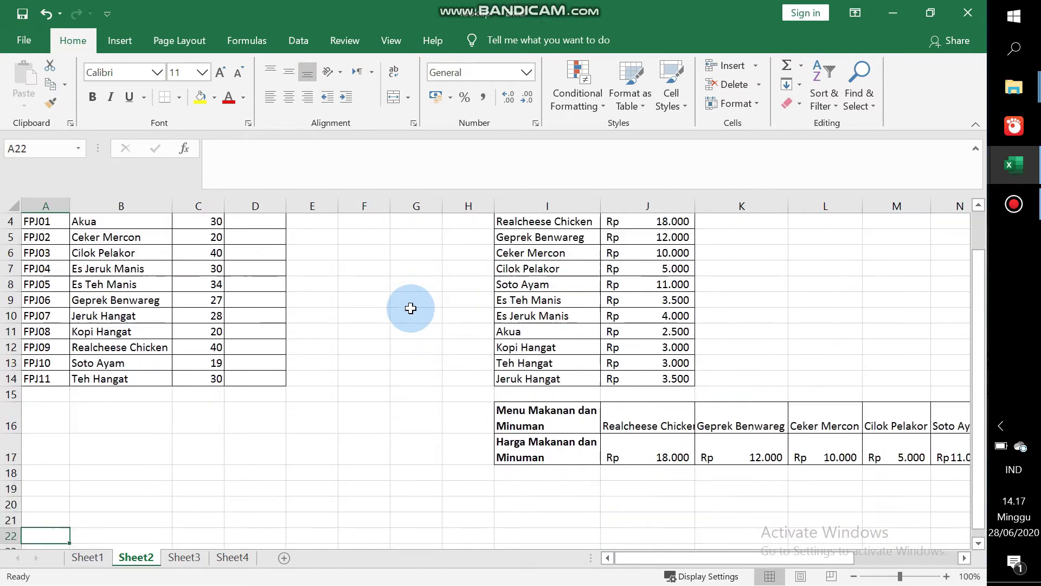
key(Up)
key(Up)
key(Up)
key(Up)
key(Up)
key(Up)
key(Up)
key(Up)
key(Up)
key(Up)
key(Up)
key(Up)
key(Up)
key(Up)
key(Up)
key(Up)
key(Up)
key(Up)
key(Up)
key(Up)
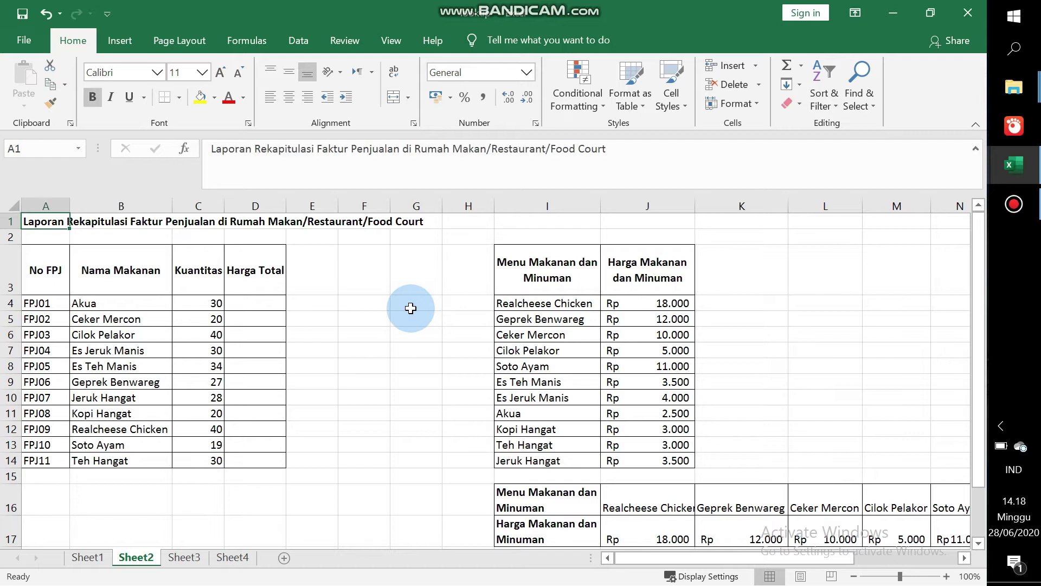
key(Down)
key(Down)
key(Down)
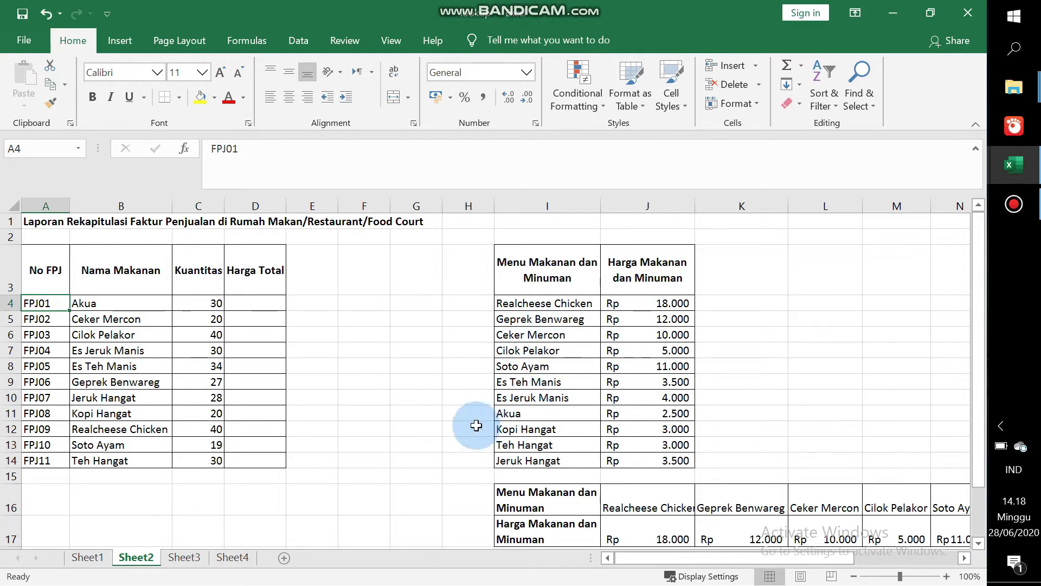
Review the vertical menu price table in I3:J14 and the horizontal price table in rows 16 and 17.
click(558, 205)
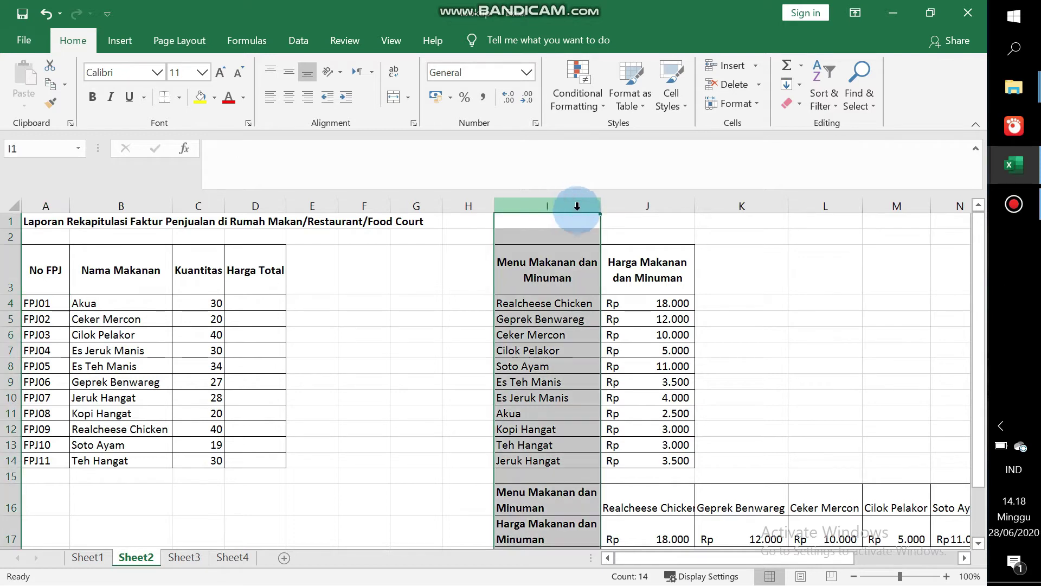
click(592, 287)
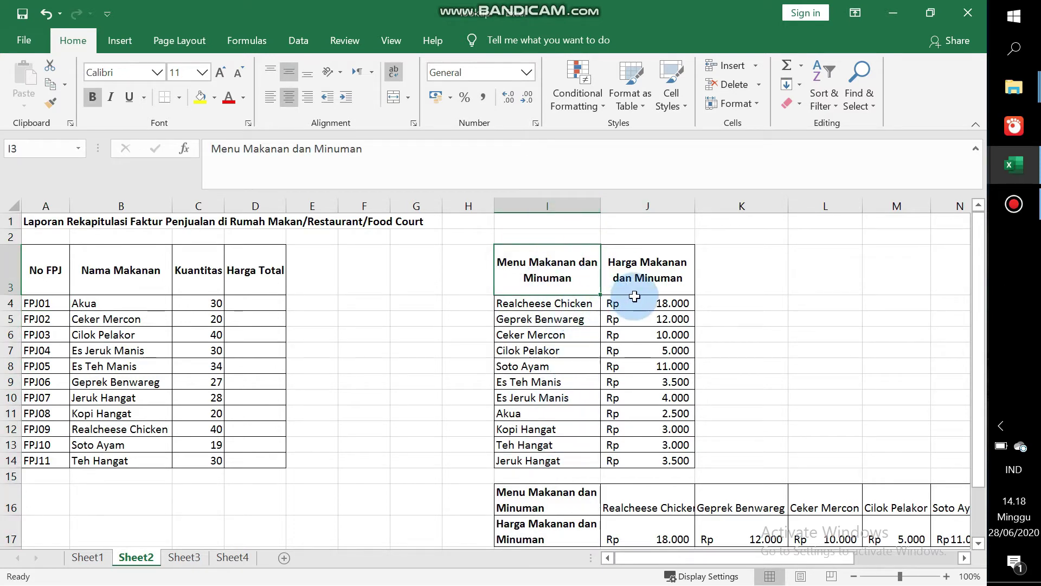
drag(541, 255, 640, 463)
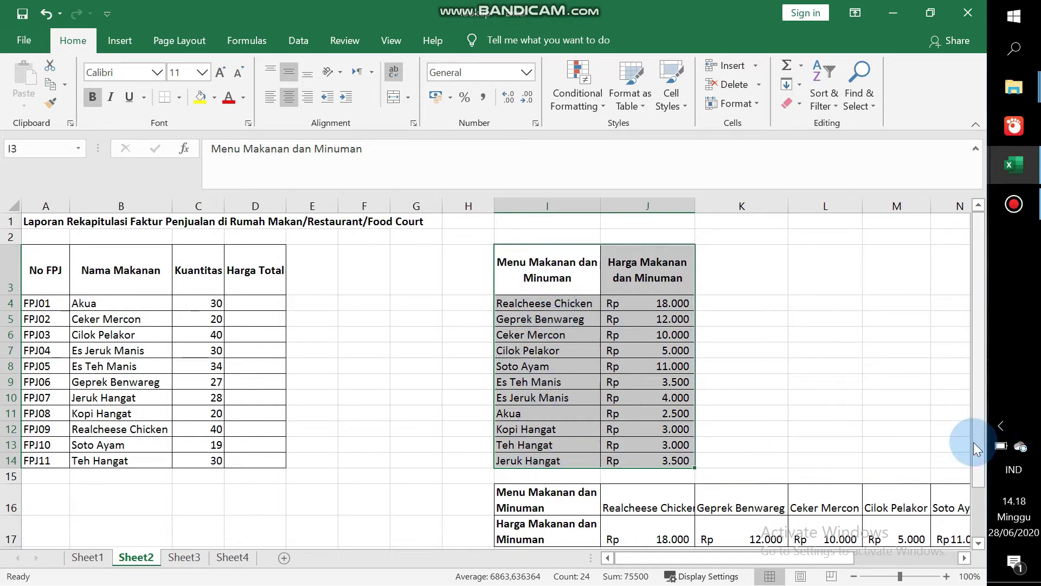
drag(980, 451, 981, 517)
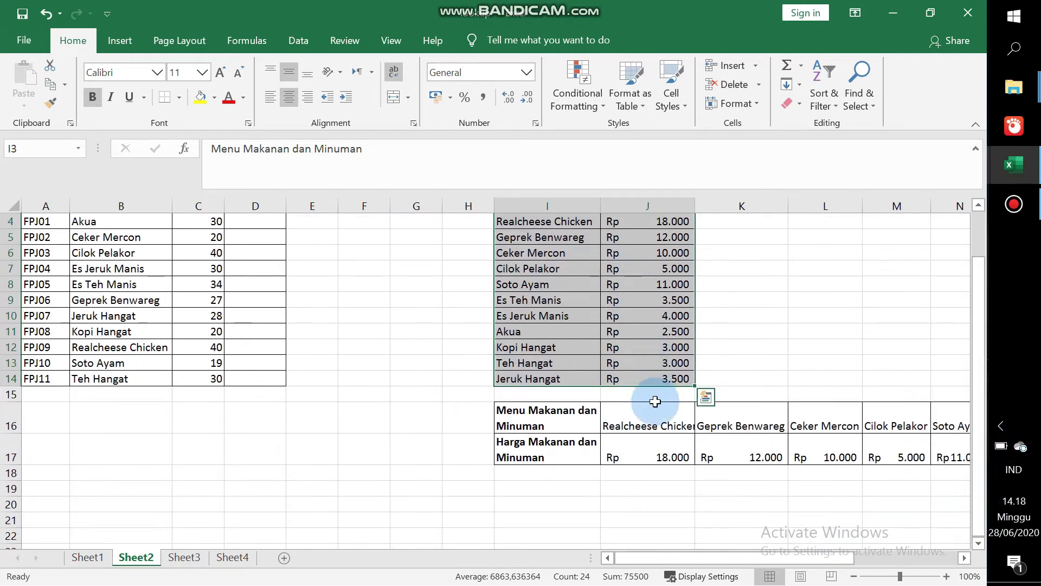
click(653, 425)
click(727, 422)
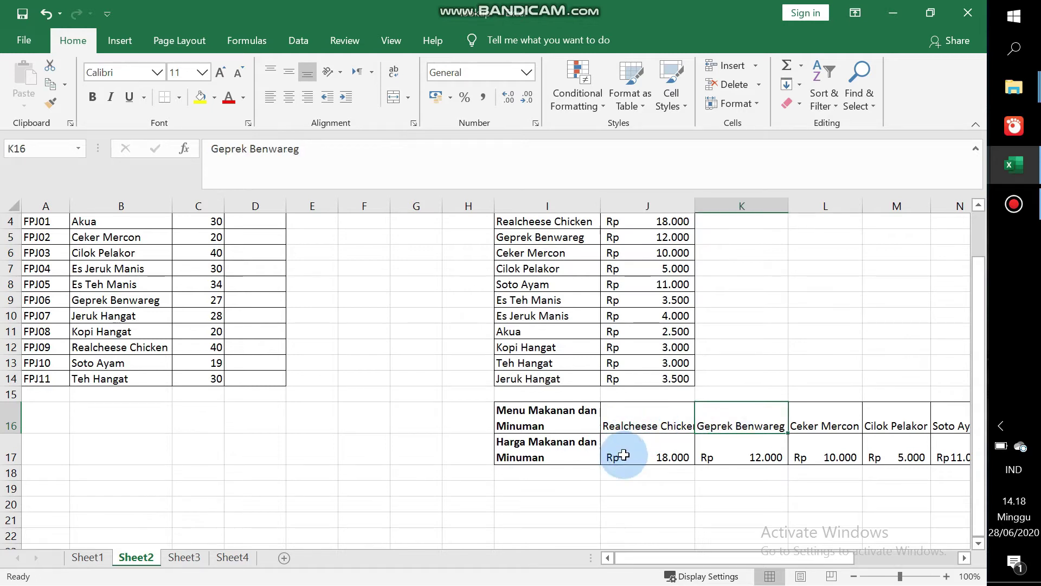
click(672, 449)
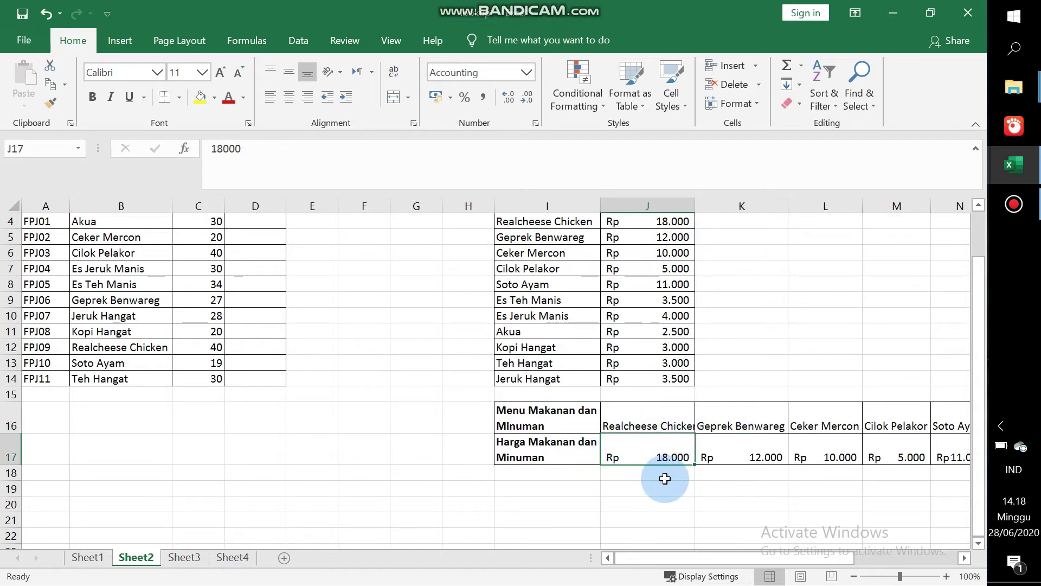
drag(976, 370, 927, 238)
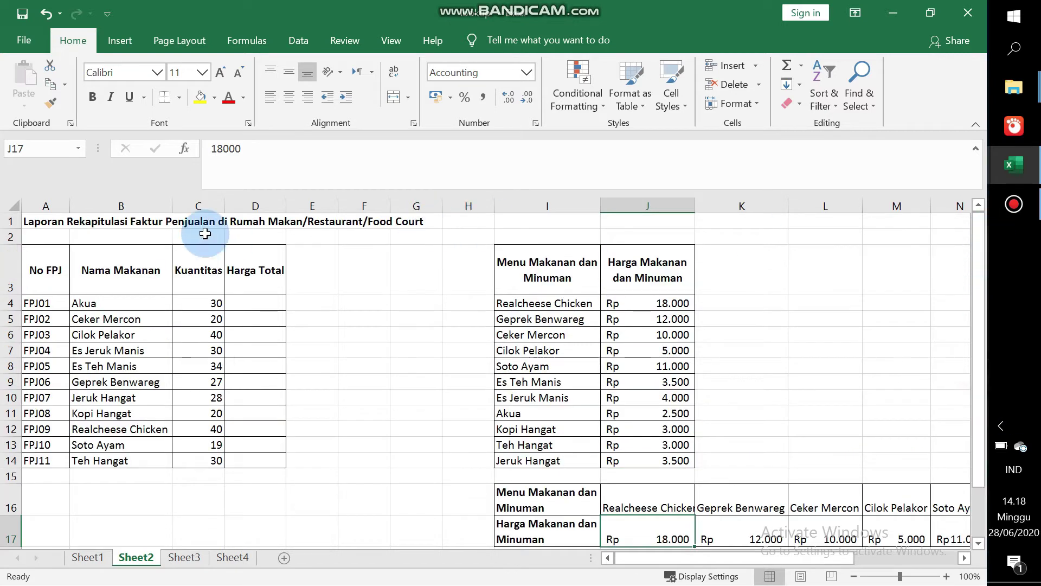
Start a VLOOKUP formula in cell D4 with the column-locked reference $B4 as the lookup value.
click(256, 305)
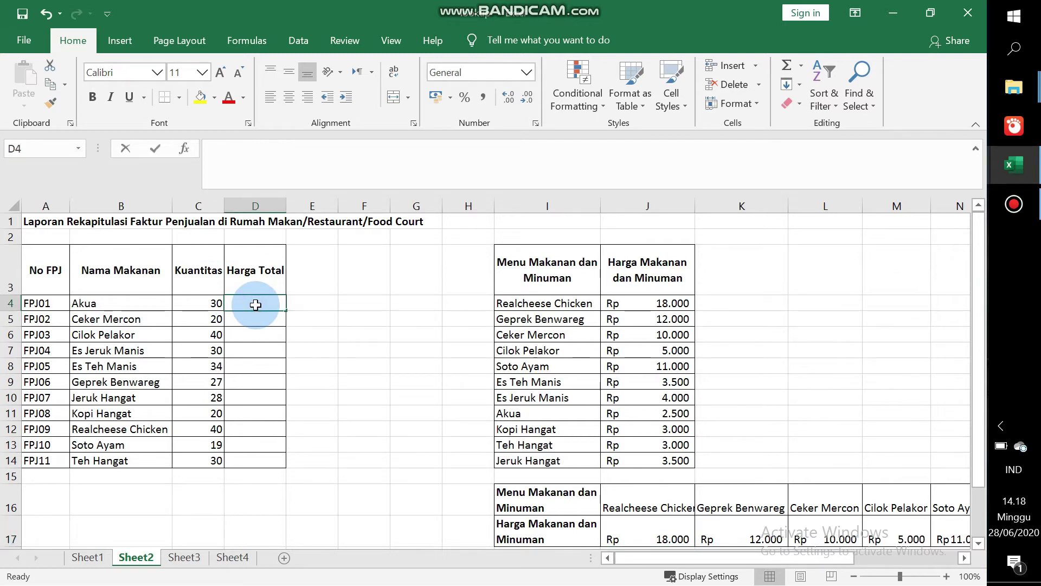
text(=v)
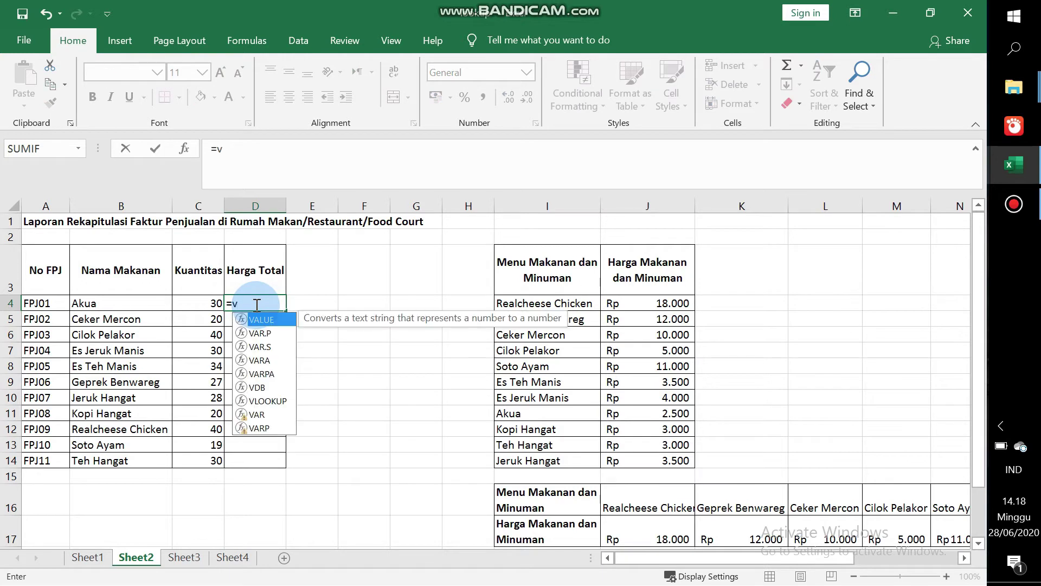
text(l)
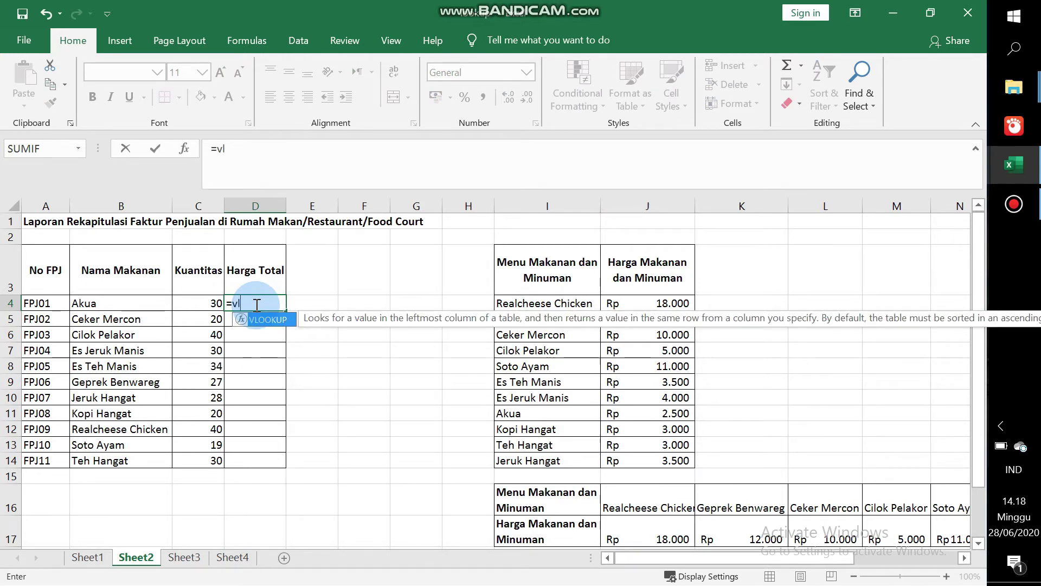
key(Tab)
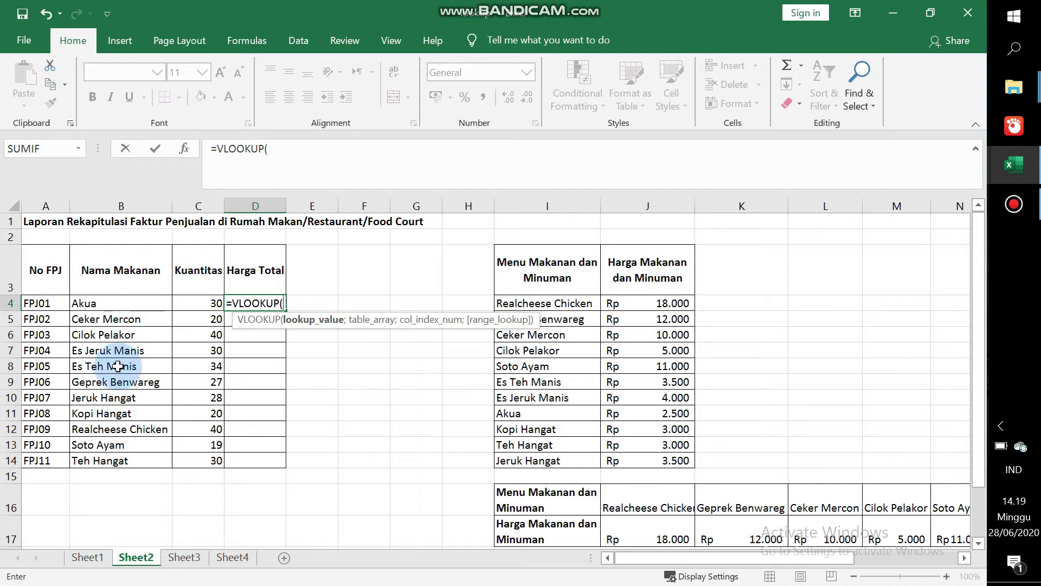
click(93, 303)
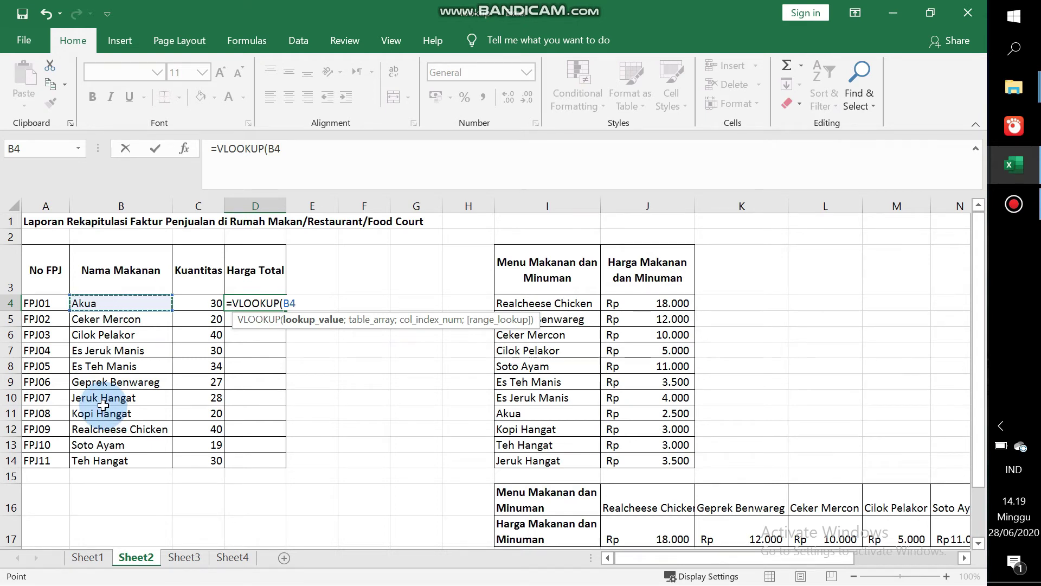
key(F4)
key(F4)
key(F4)
text(;)
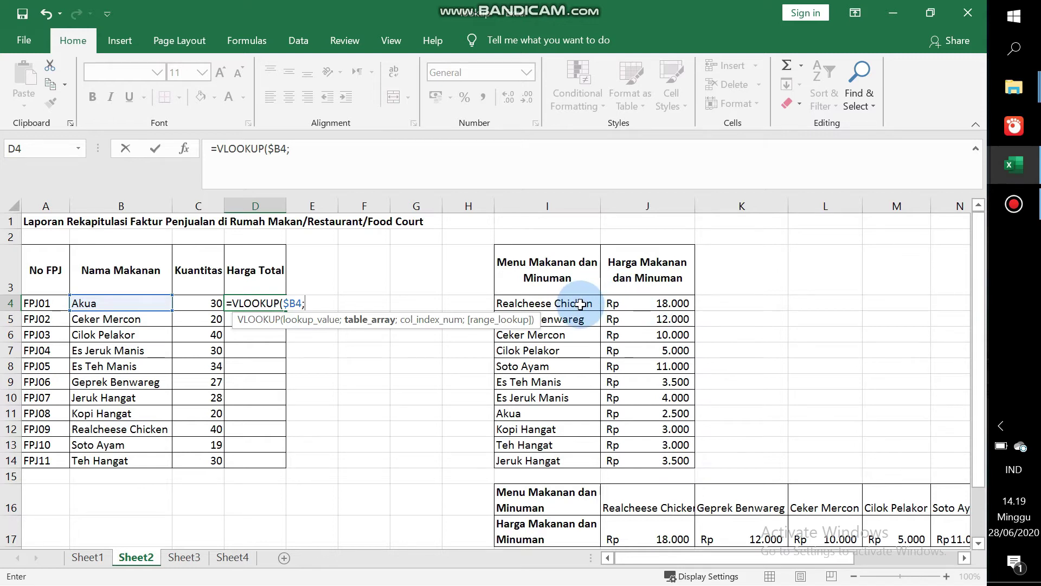
Give the VLOOKUP the absolute table range $I$4:$J$14, column index 2 and FALSE for an exact match.
drag(579, 303, 622, 457)
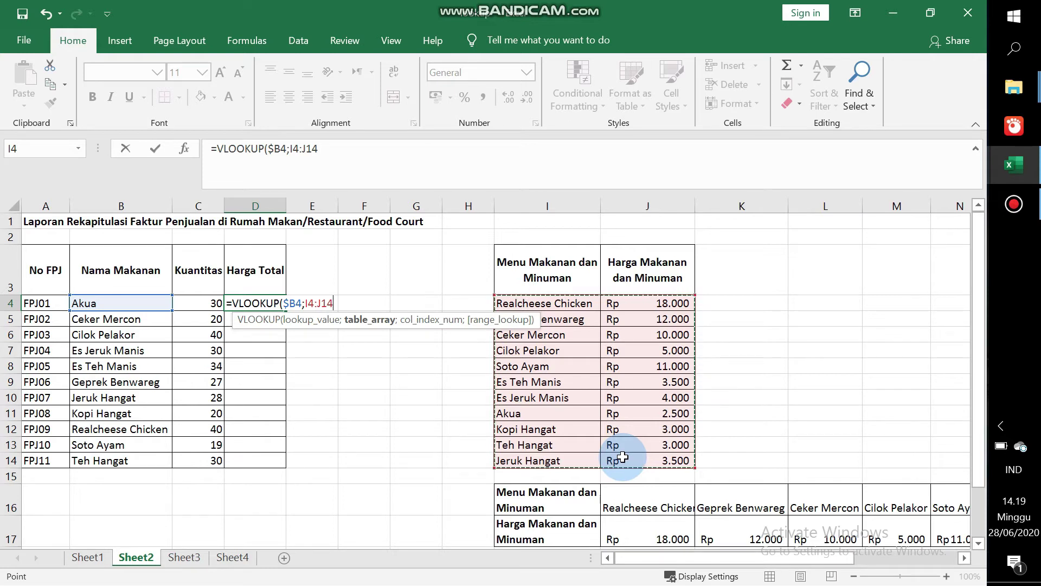
key(F4)
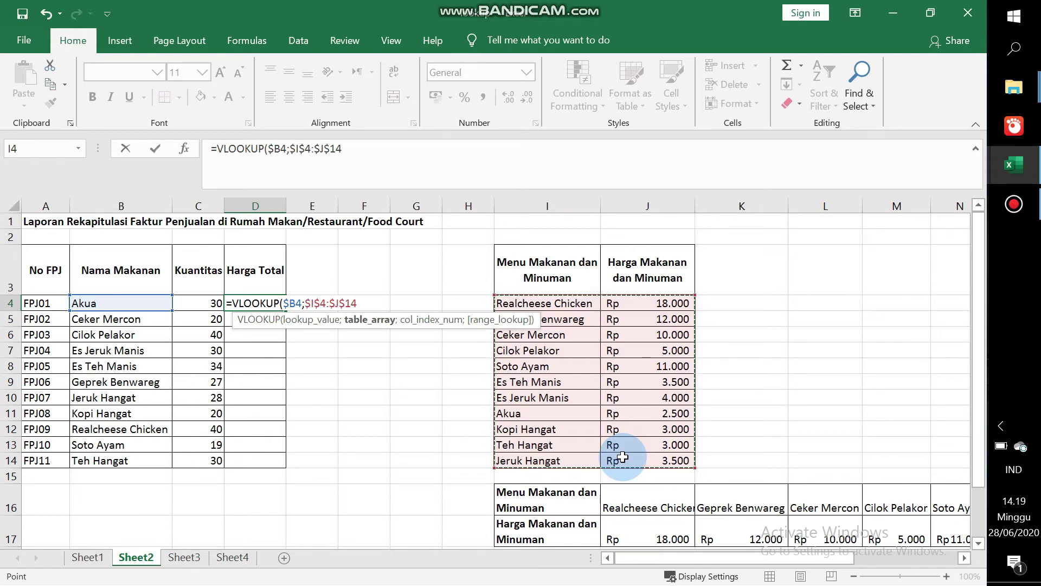
text(;)
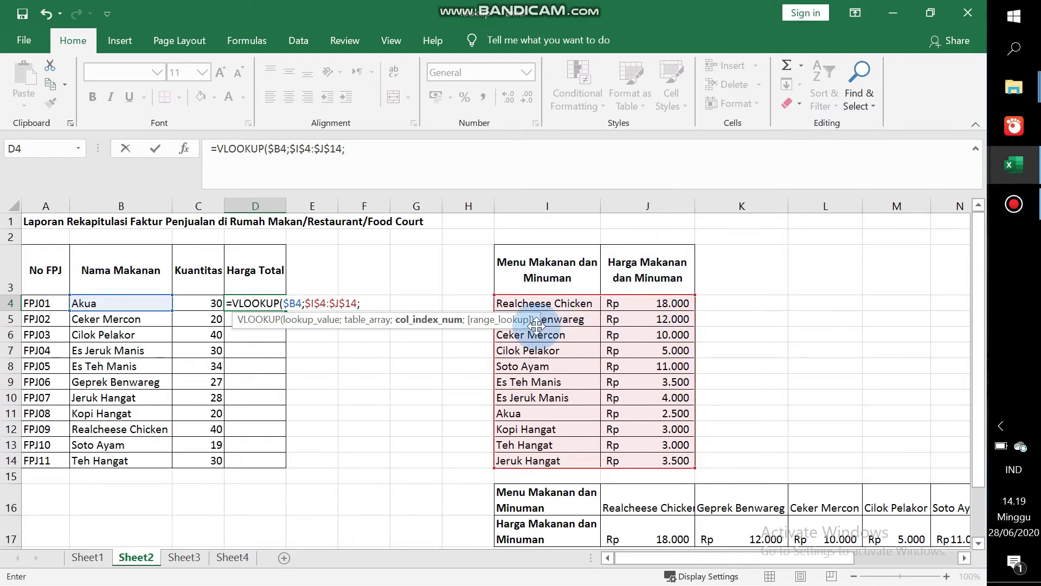
text(2)
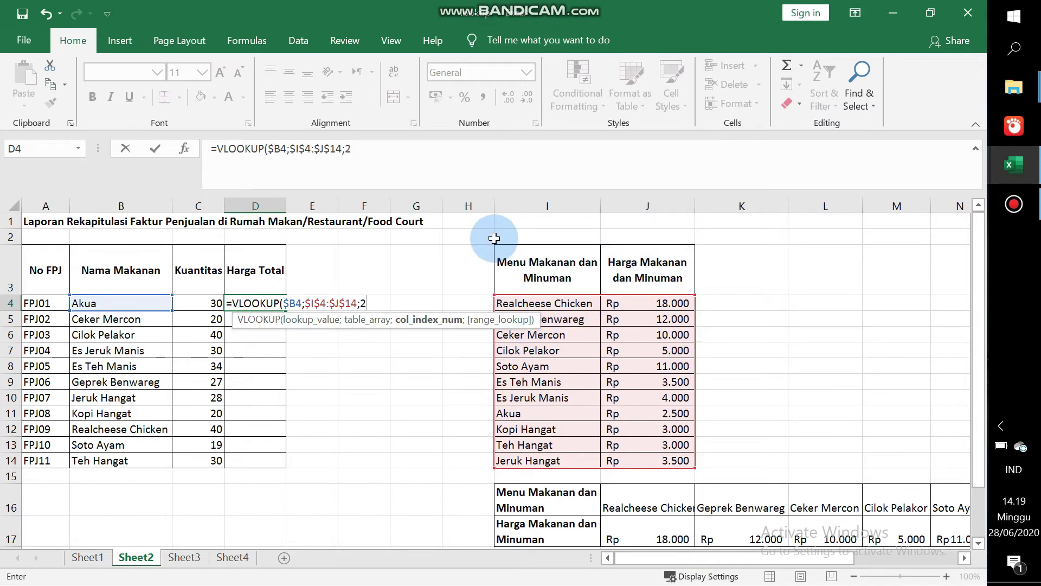
text(;)
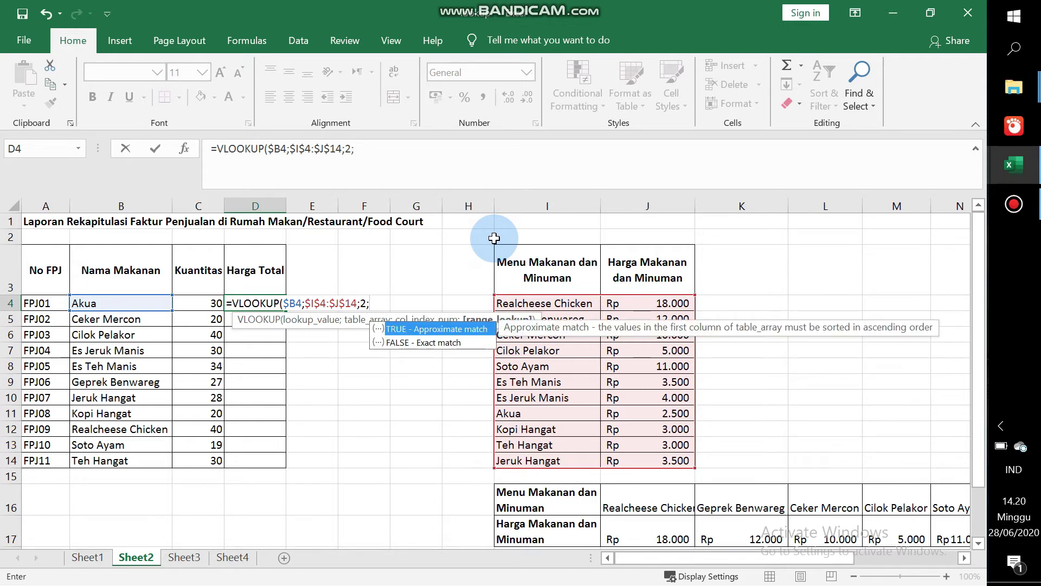
key(Down)
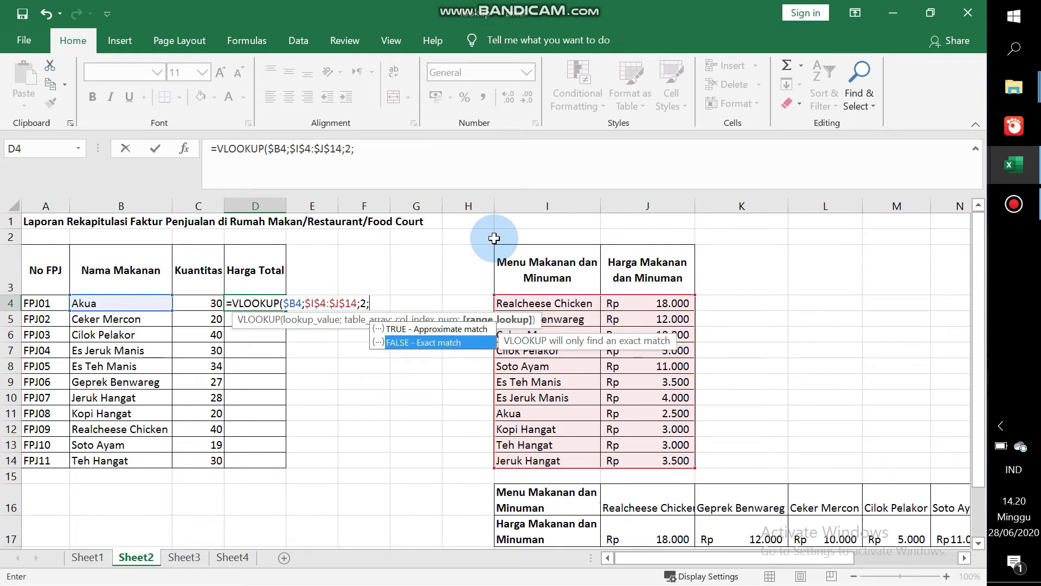
key(Tab)
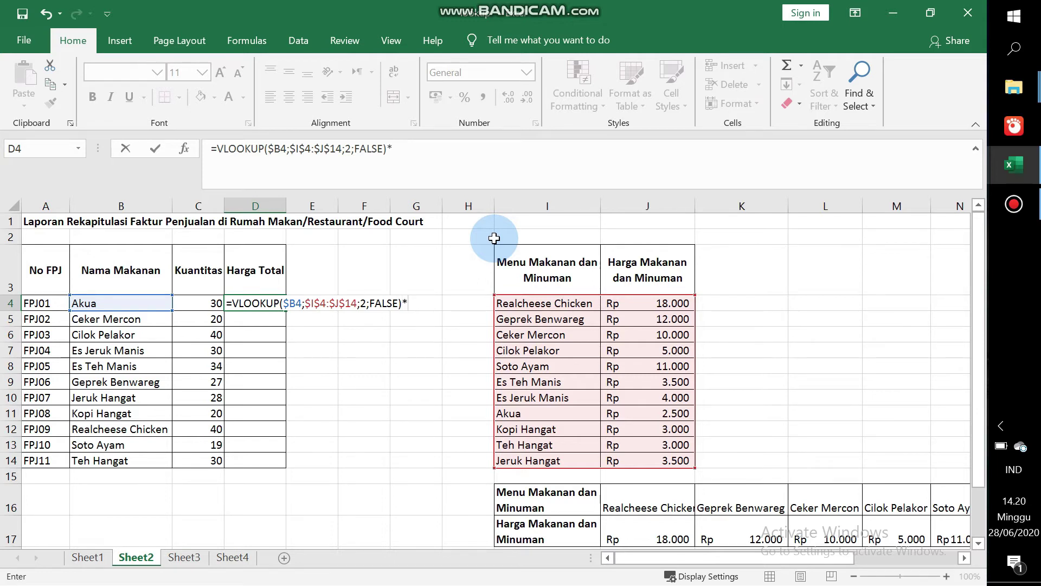
Multiply the VLOOKUP result by the column-locked quantity $C4 and enter the formula.
click(191, 305)
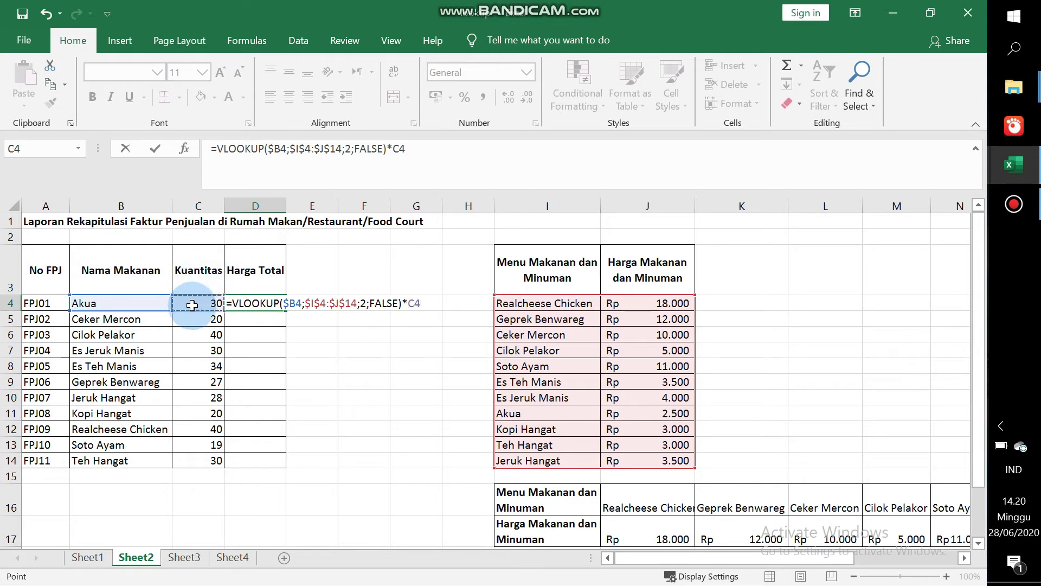
key(F4)
key(F4)
key(F4)
key(Return)
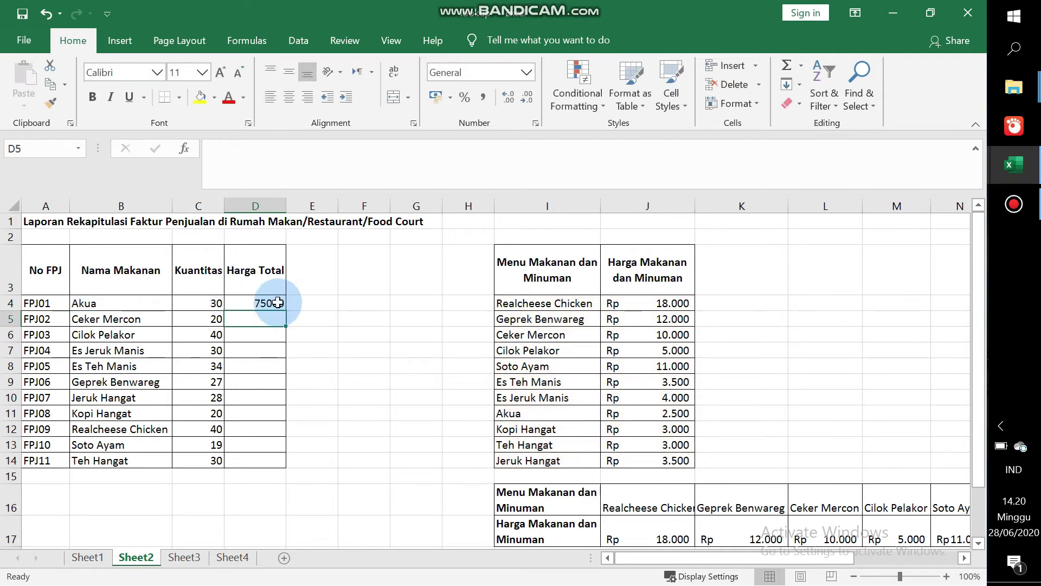
Copy the D4 formula down through D14 and apply the comma number style to the totals.
click(278, 302)
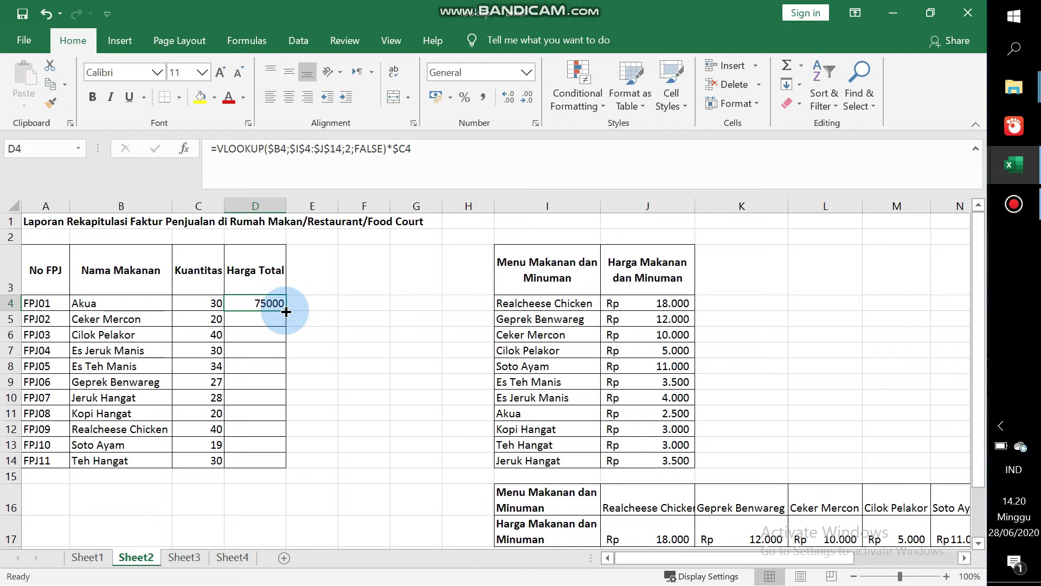
double_click(287, 312)
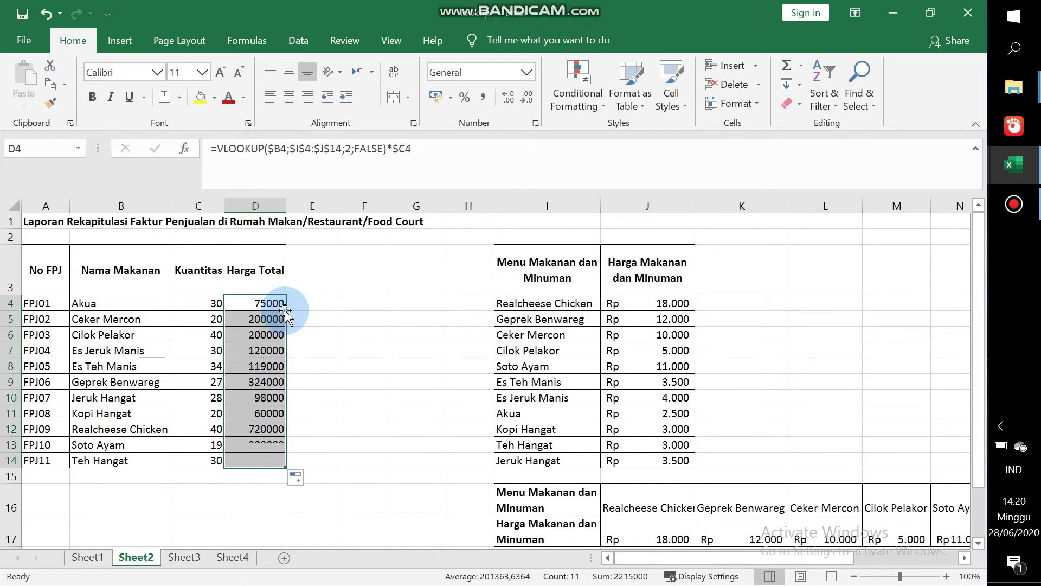
click(1013, 225)
click(950, 227)
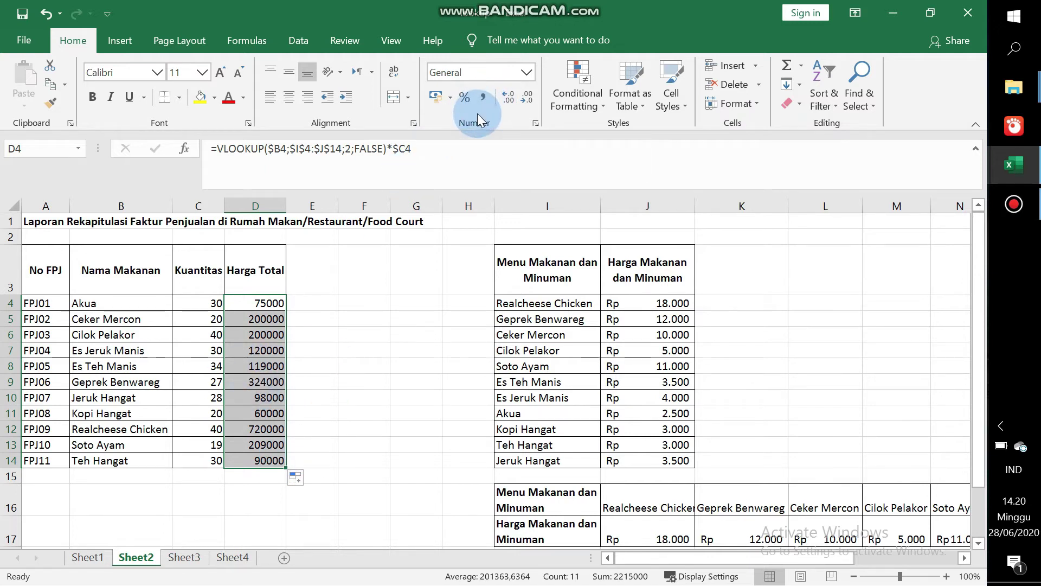
click(481, 99)
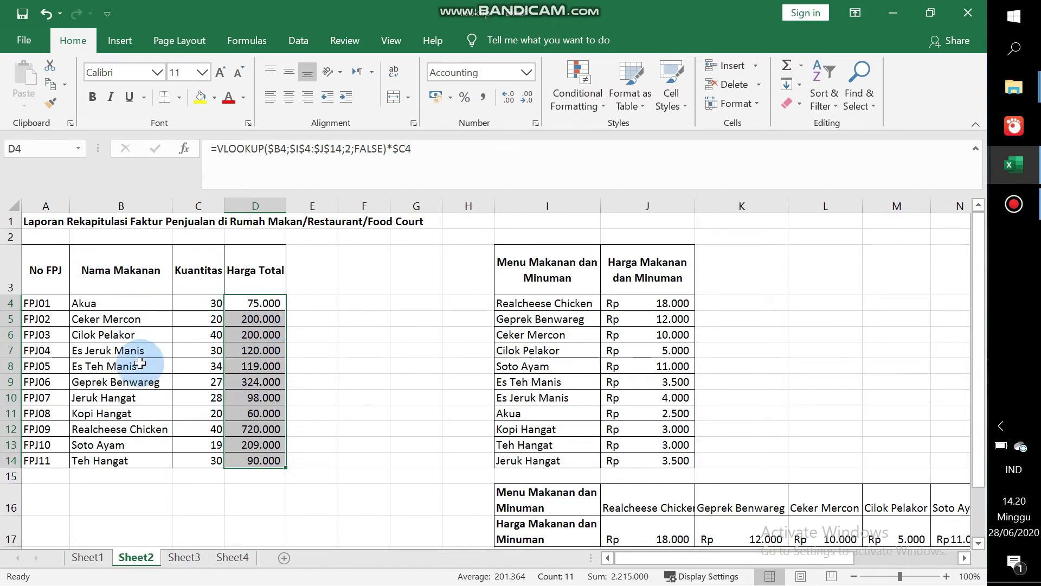
Highlight the Cilok Pelakor entries in yellow in both tables, cells B6:D6 and I7:J7.
double_click(130, 334)
click(146, 370)
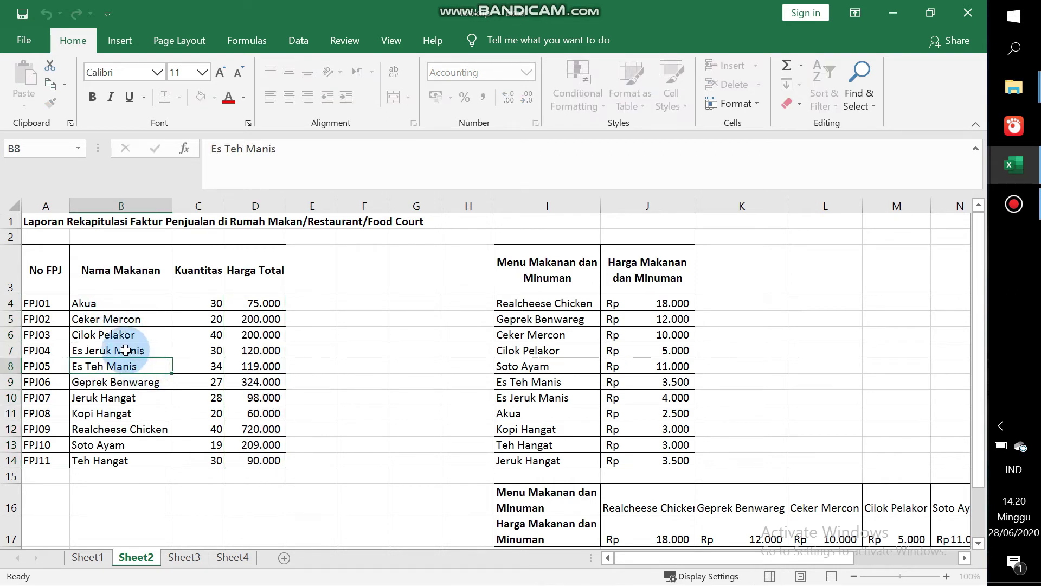
drag(151, 334, 237, 337)
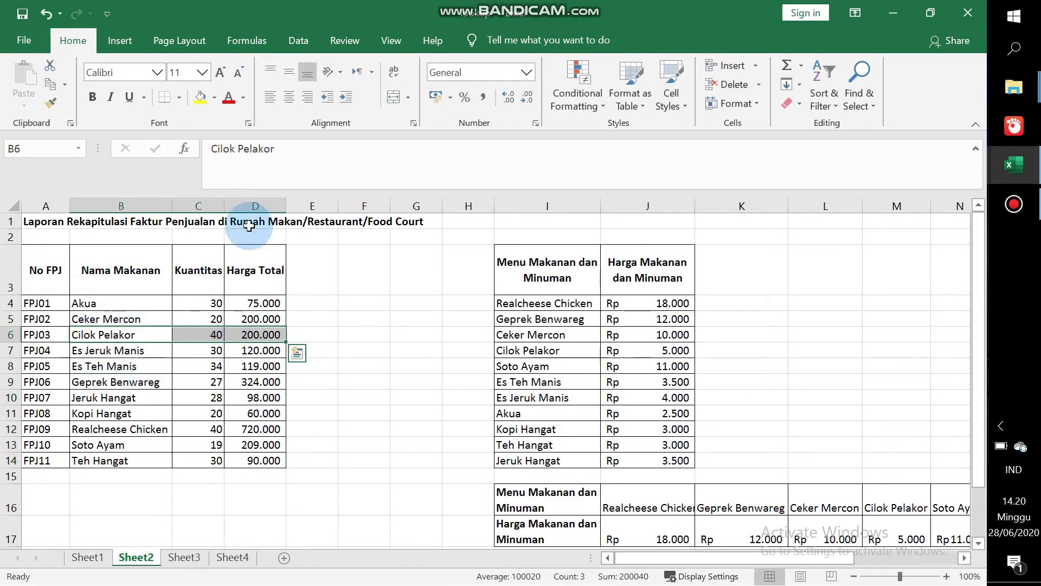
click(199, 101)
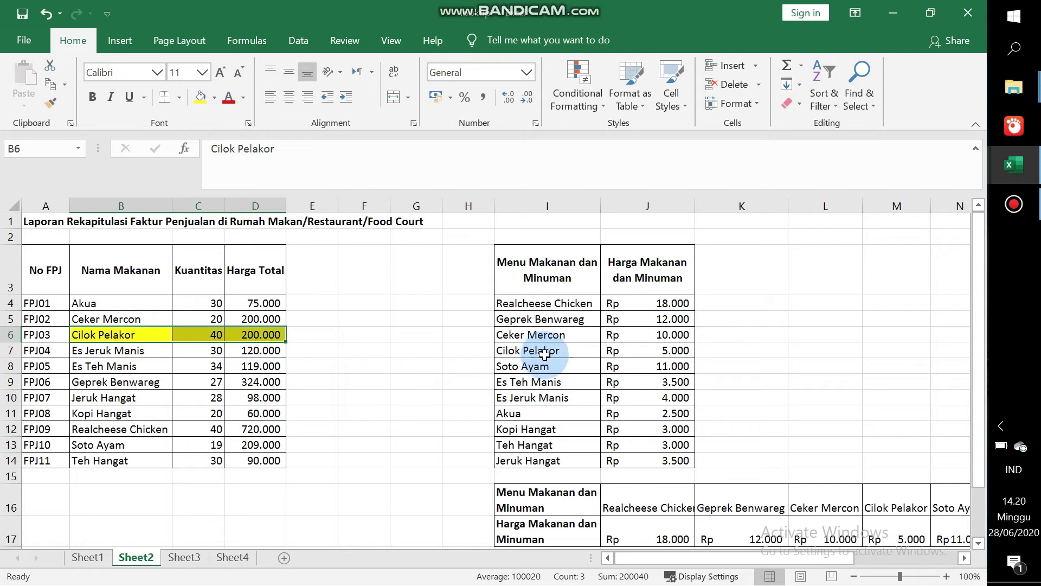
drag(567, 355, 645, 351)
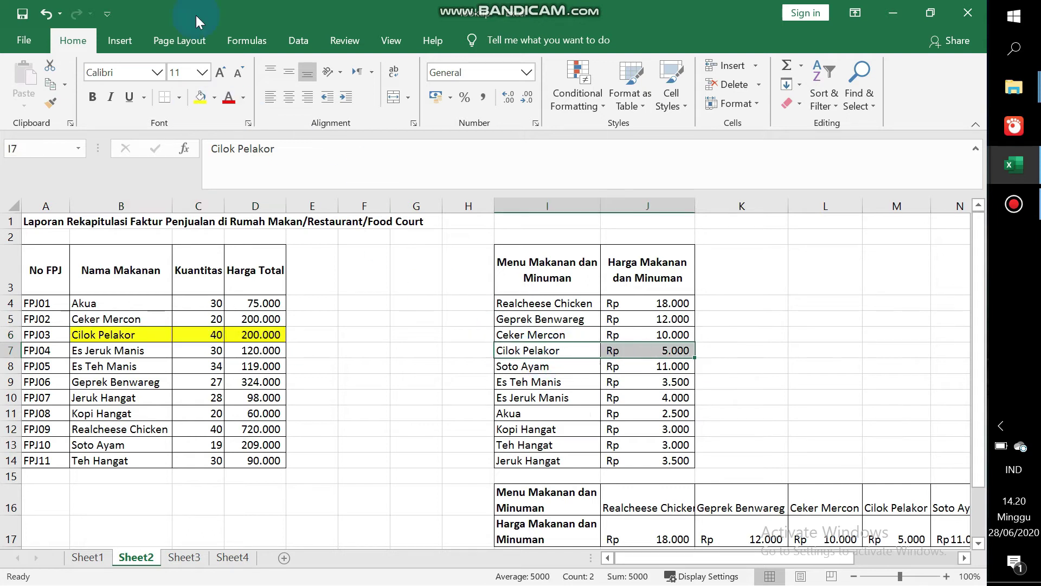
click(200, 103)
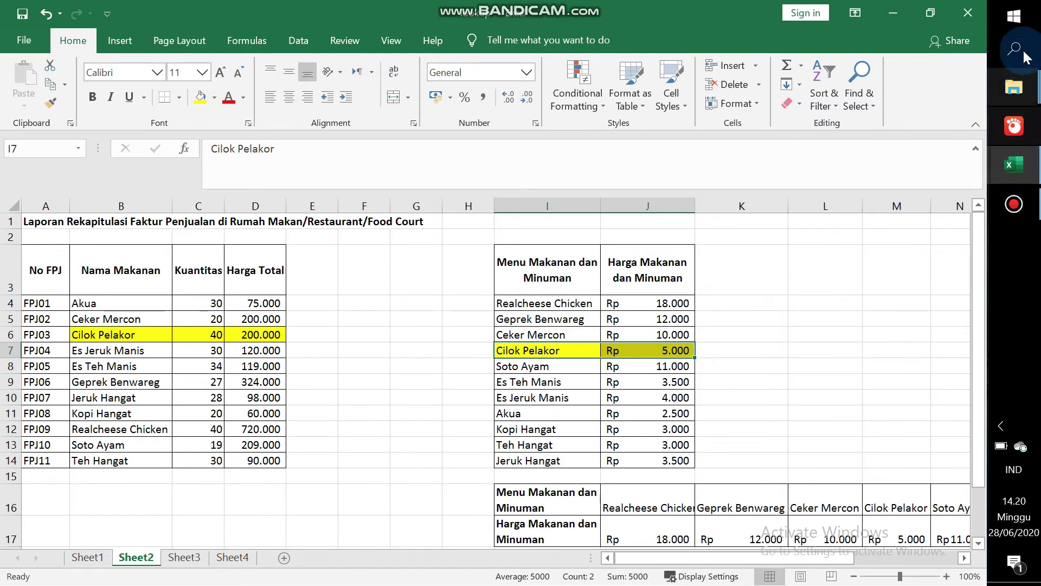
Open the Windows Calculator, multiply 5000 by 40 to check the Cilok Pelakor total, and return to the Excel sheet.
click(1013, 49)
click(764, 446)
text(cal)
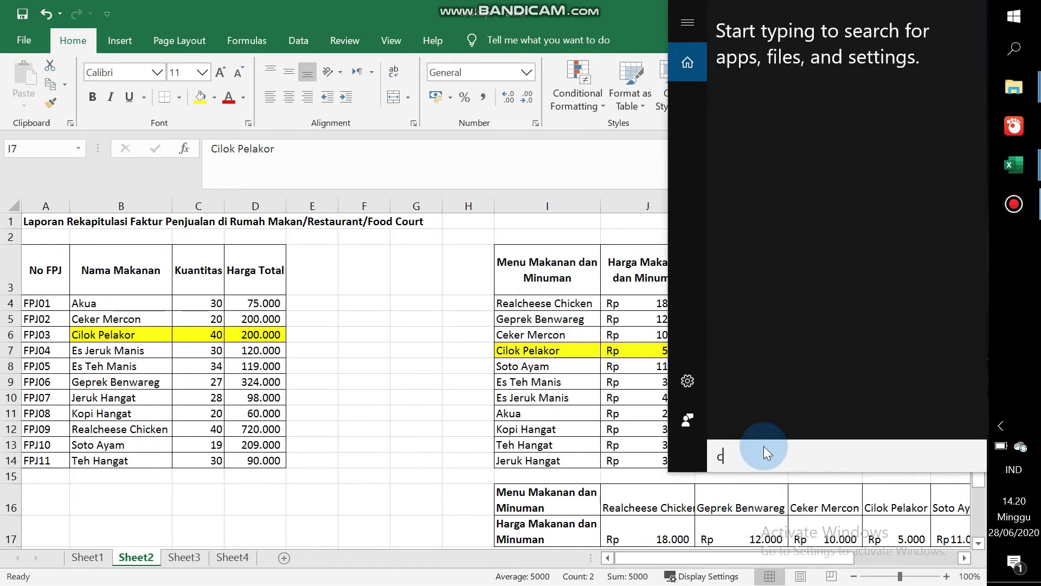
click(776, 96)
click(746, 320)
click(754, 387)
double_click(754, 387)
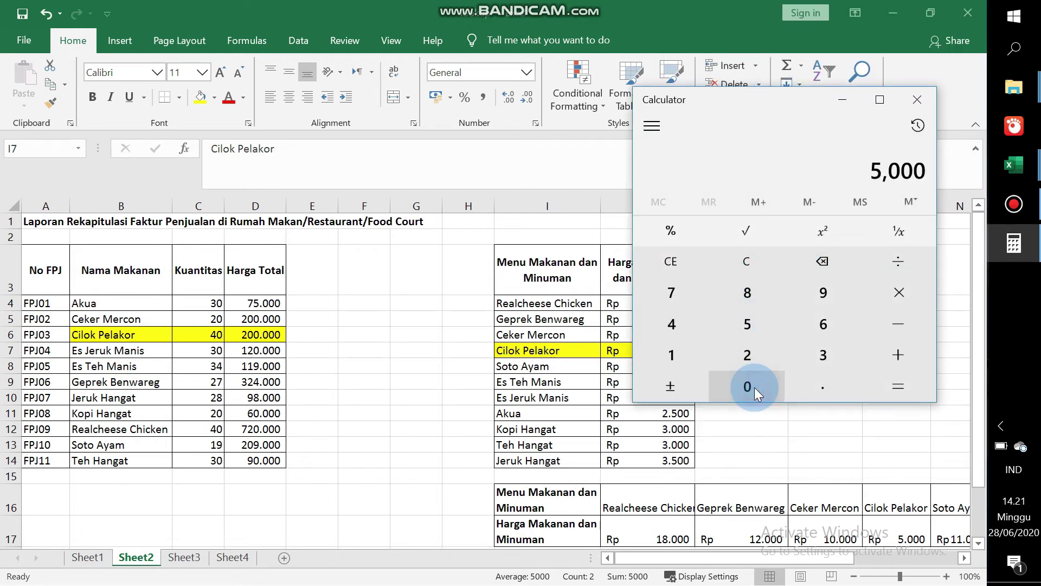
click(898, 292)
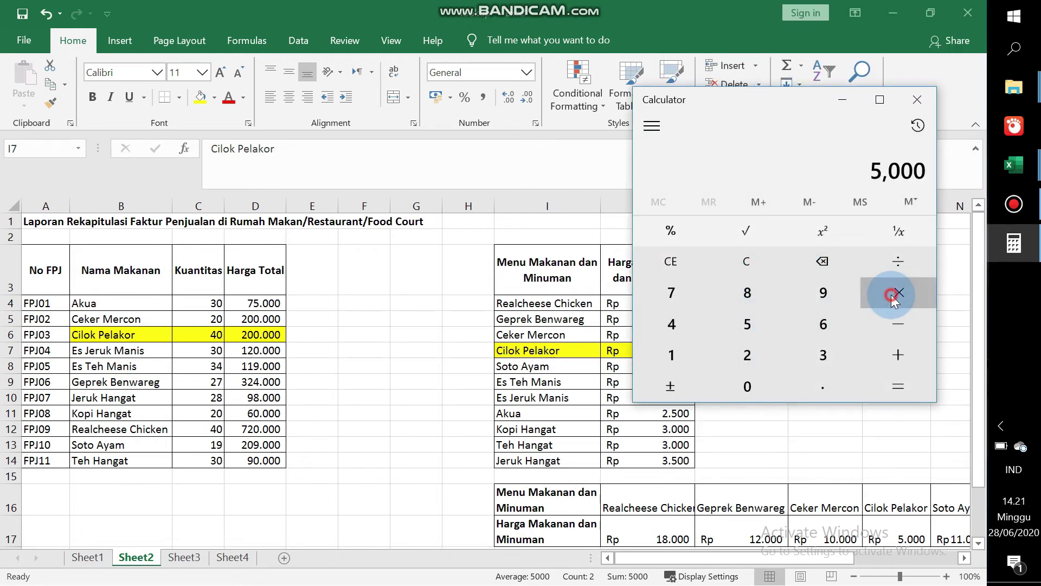
click(677, 330)
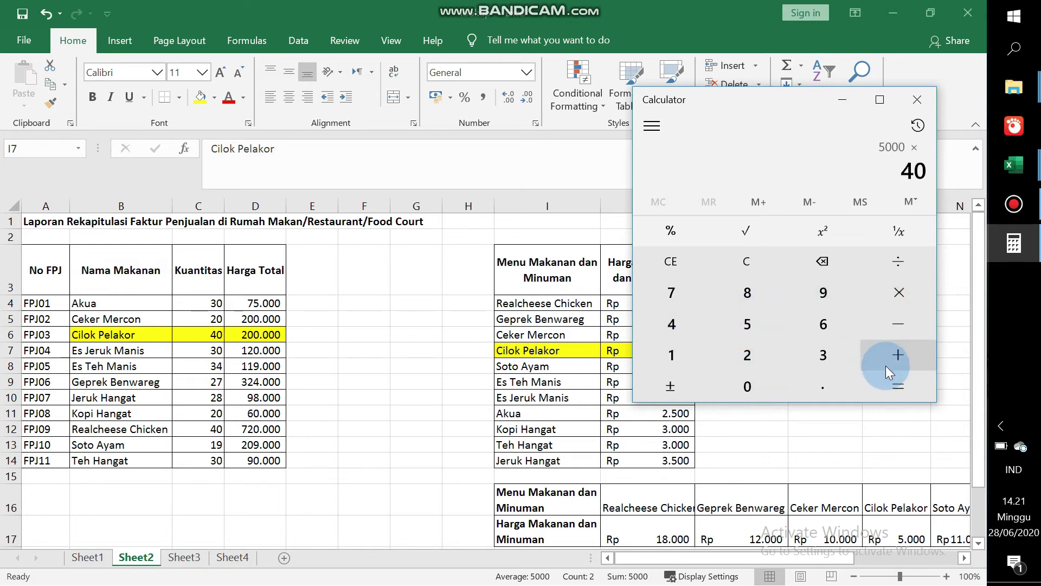
click(892, 384)
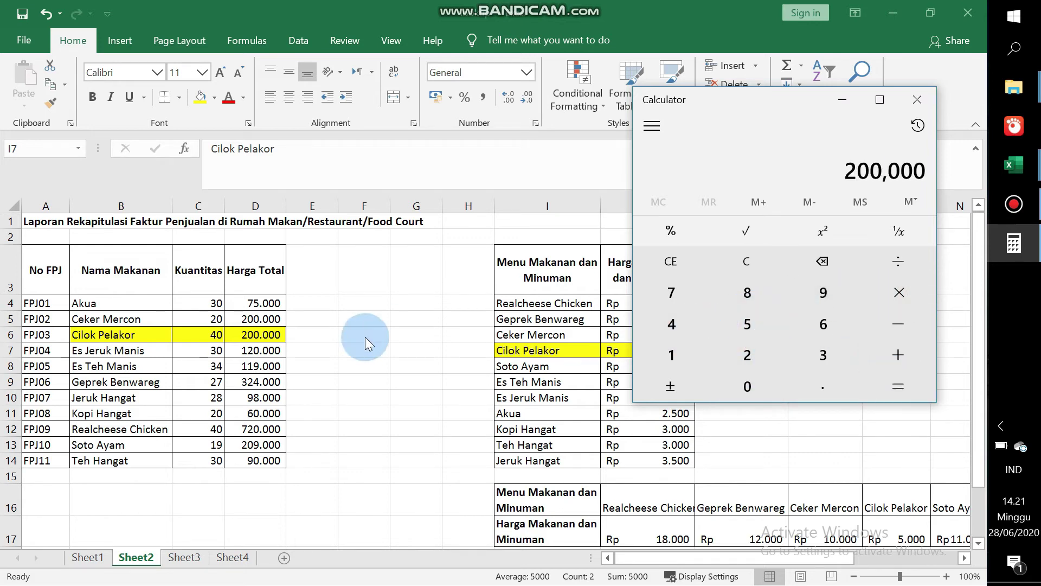
key(alt+Tab)
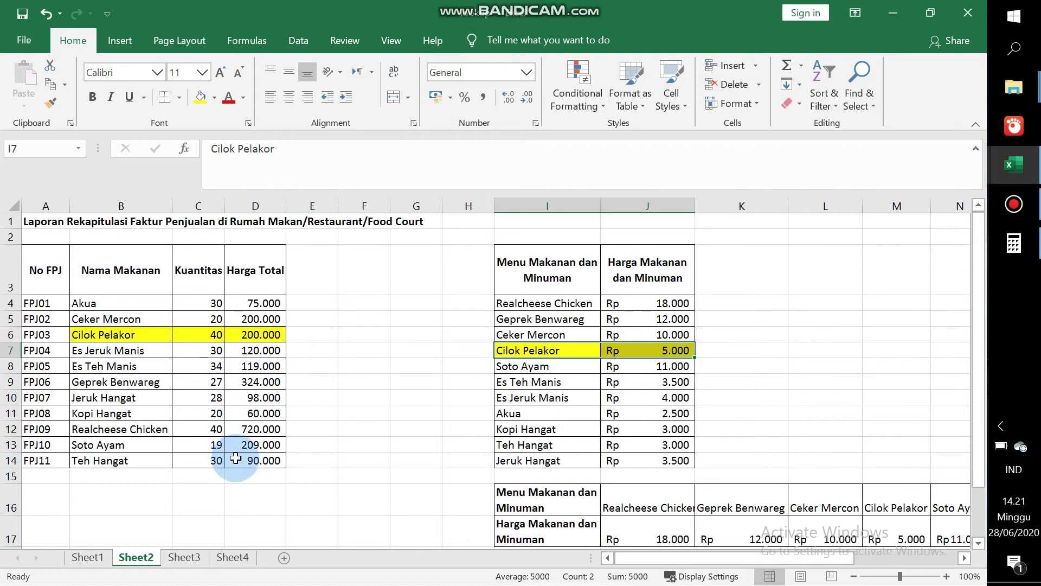
Highlight the Soto Ayam entries in green in both tables, cells B13:D13 and I8:J8.
click(262, 442)
drag(151, 443, 244, 444)
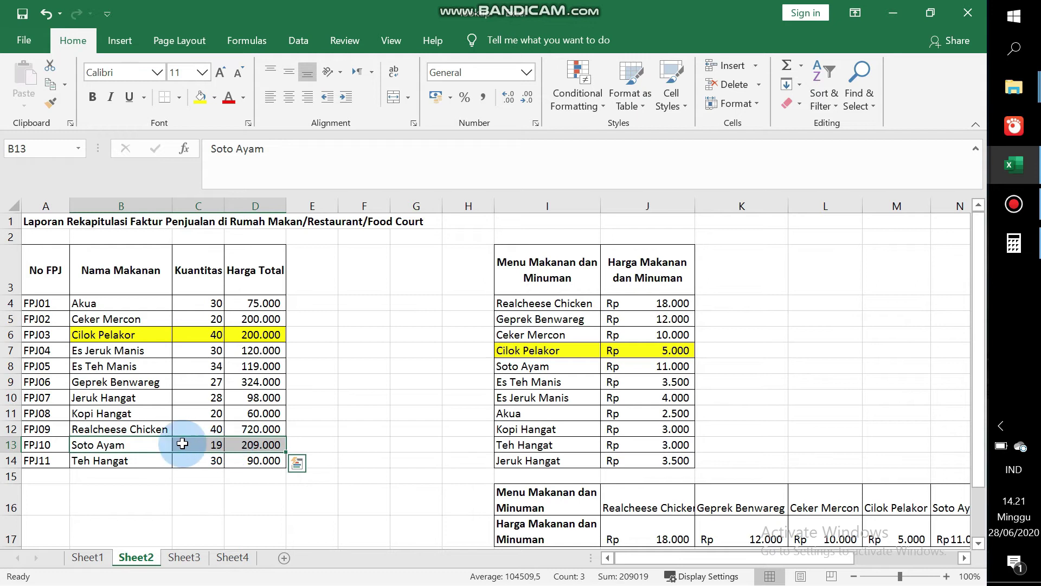
click(216, 94)
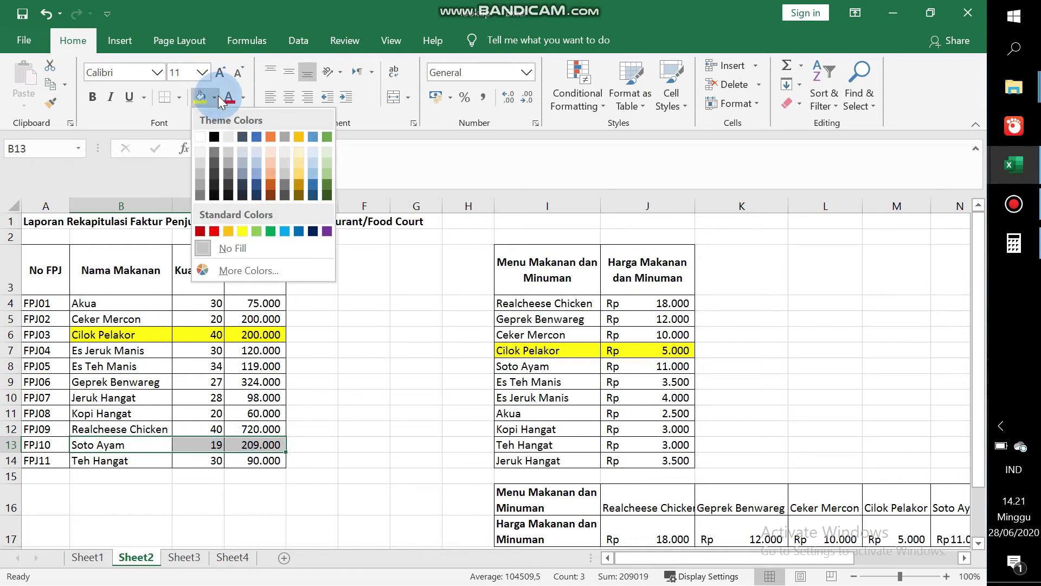
click(270, 227)
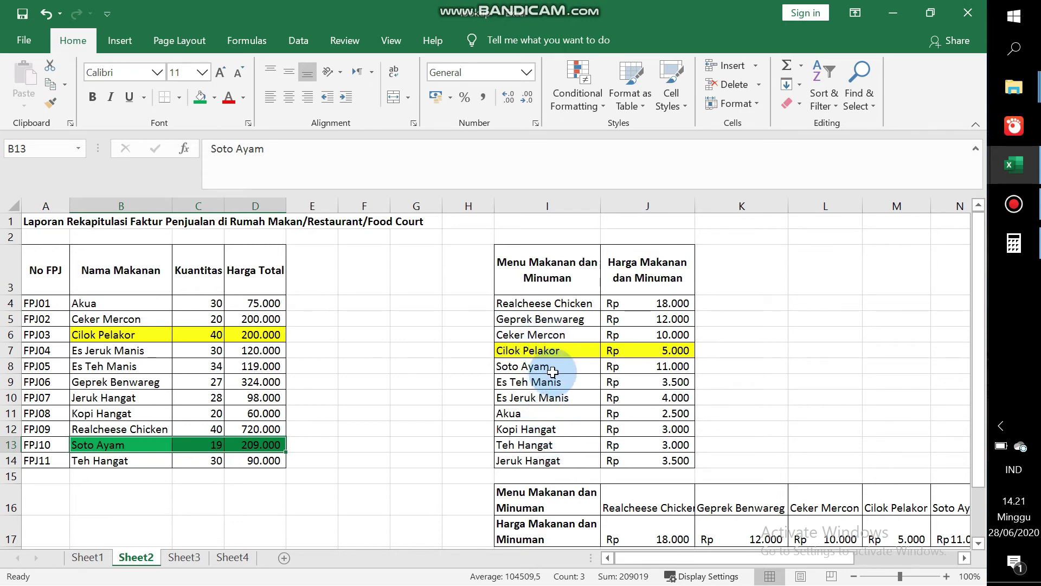
drag(553, 371, 624, 366)
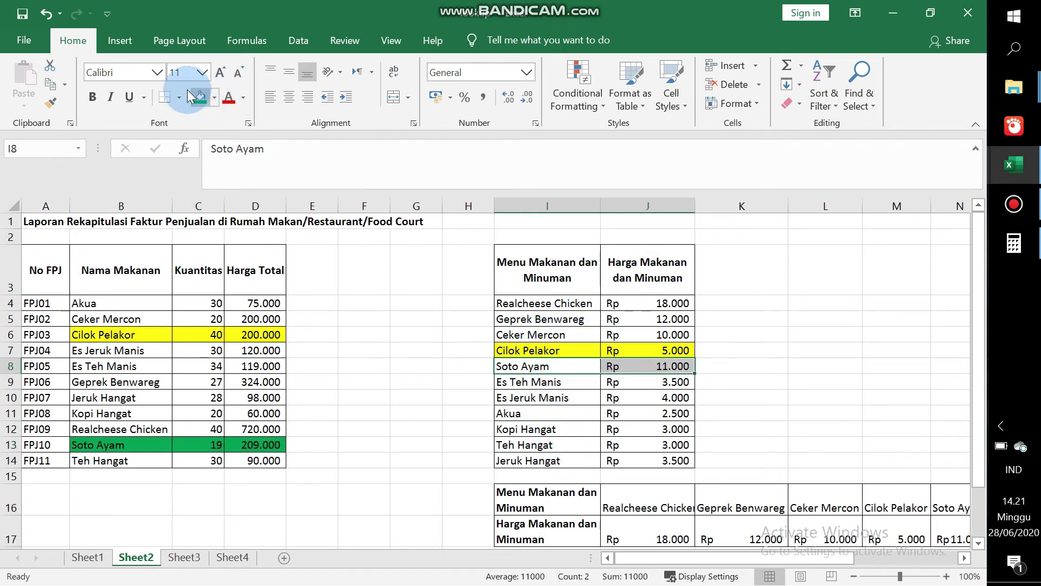
click(208, 96)
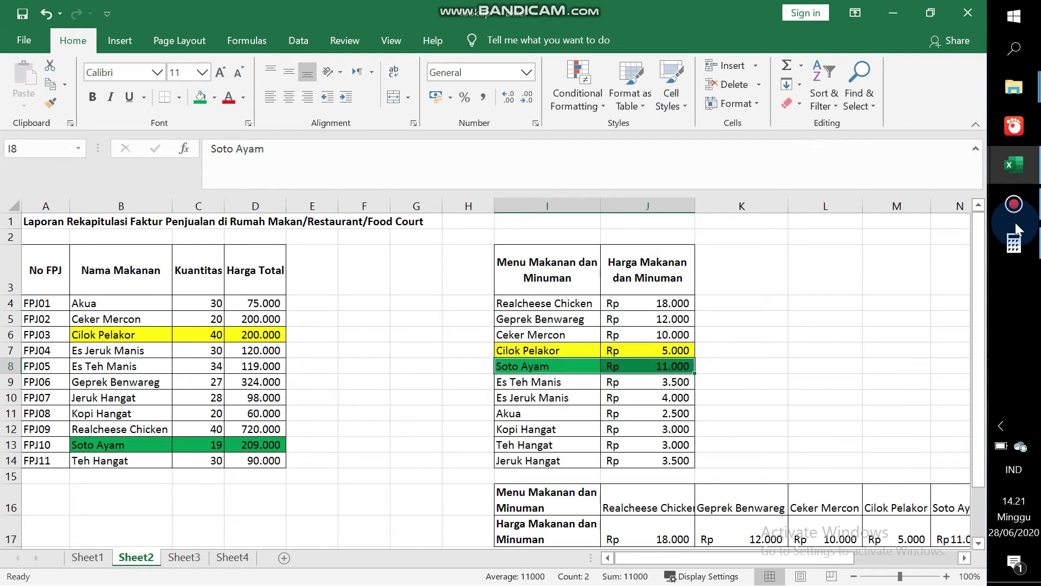
Multiply 11000 by 19 in the Calculator to check the Soto Ayam total, and return to the Excel sheet.
click(1028, 239)
text(11)
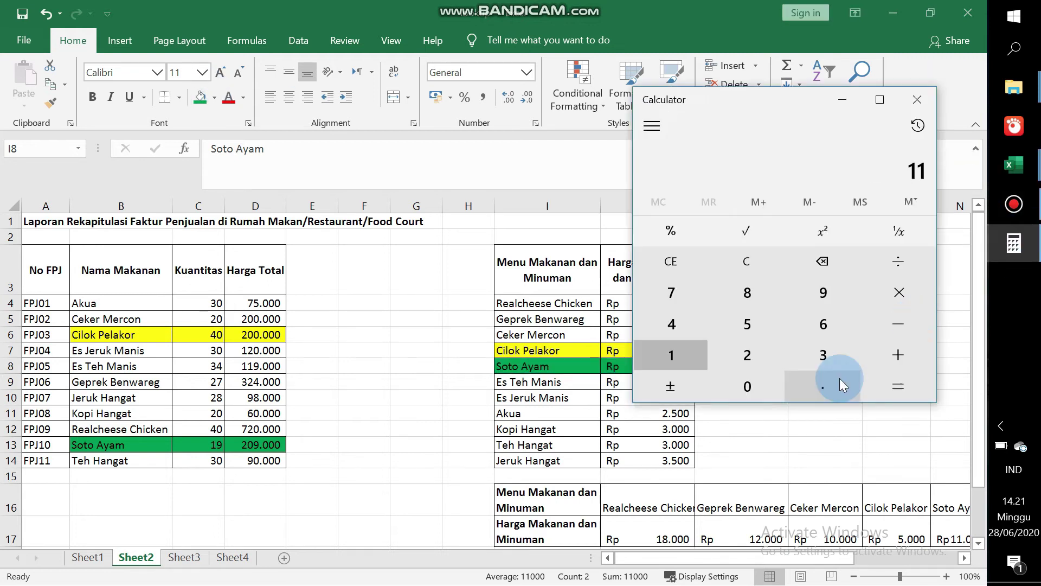
text(,000)
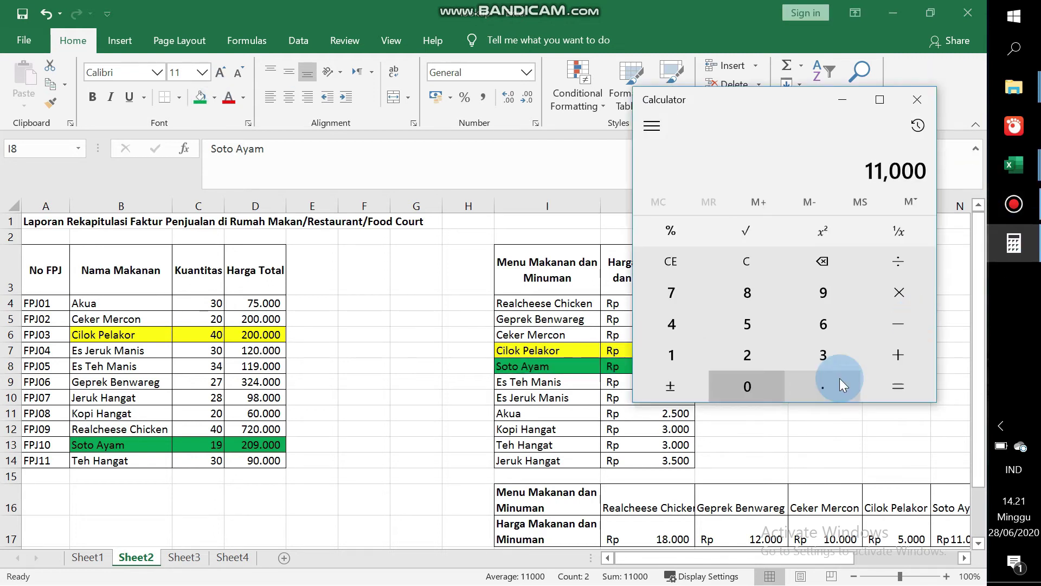
click(895, 292)
text(1)
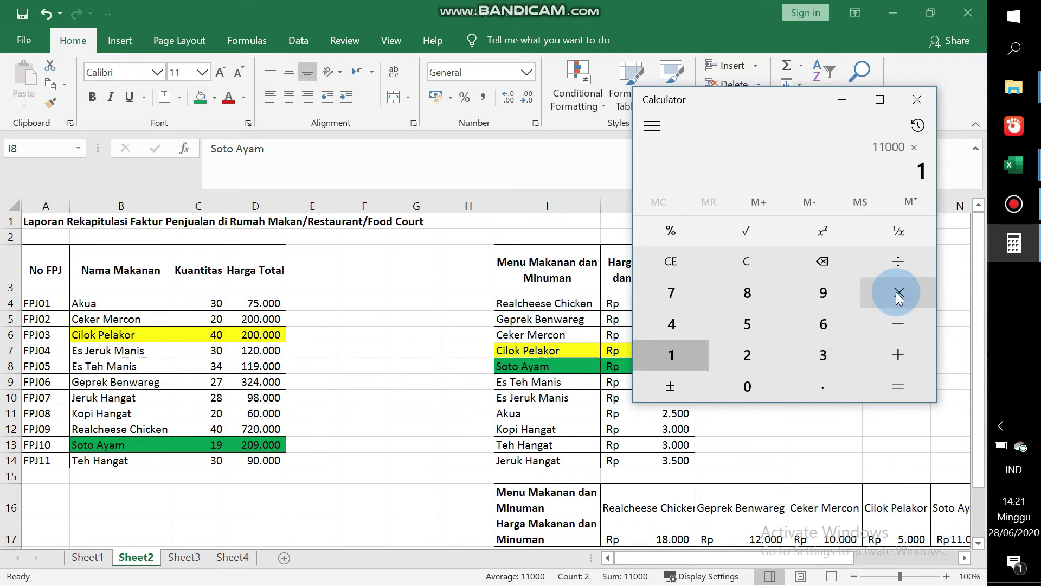
text(9)
key(Return)
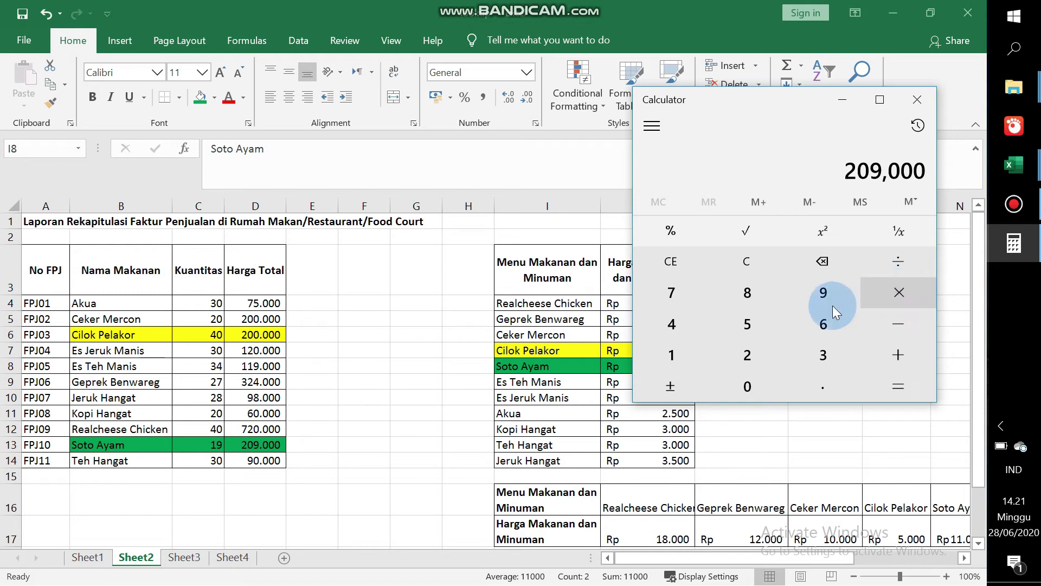
key(alt+Tab)
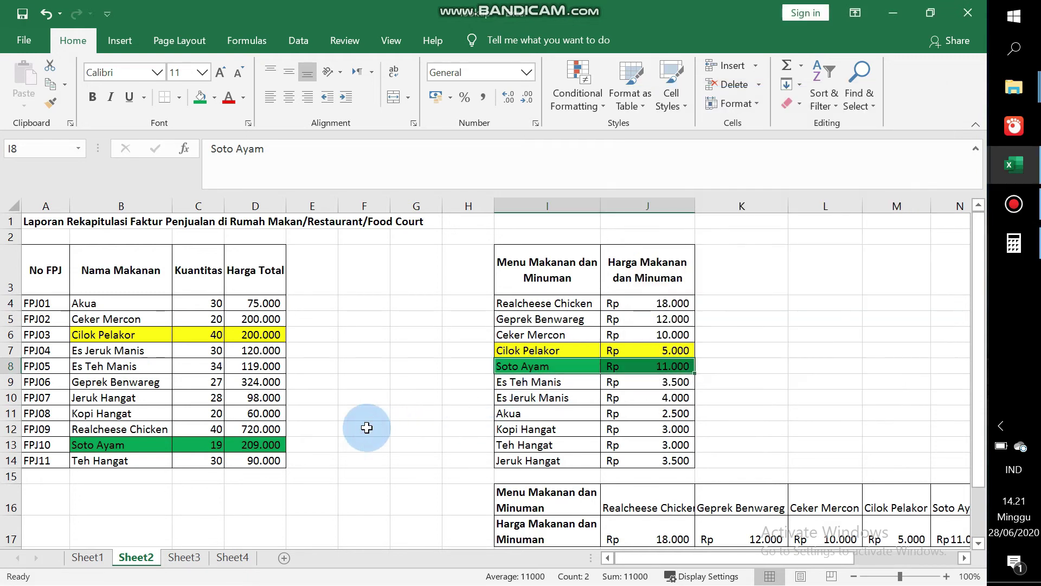
click(1014, 206)
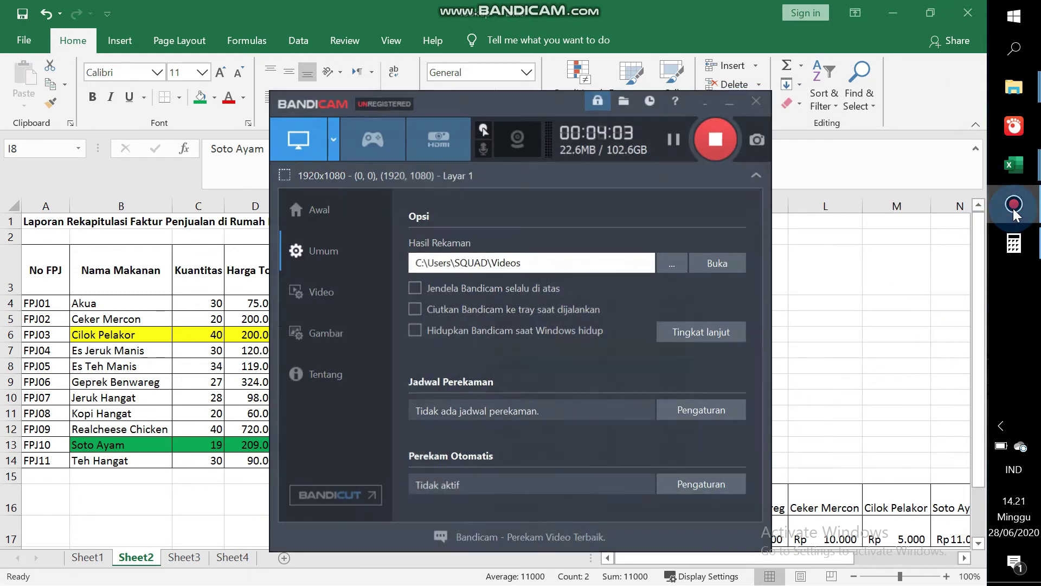
click(1014, 209)
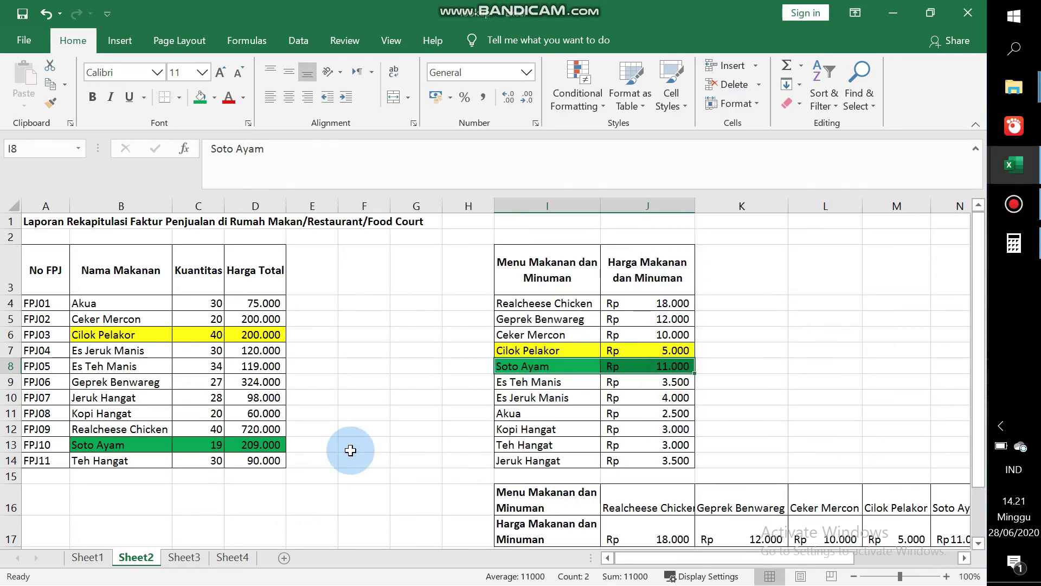
Remove the fill colour from cells B6:D13 in the invoice table and I7:J8 in the price table.
drag(118, 333, 267, 444)
click(200, 96)
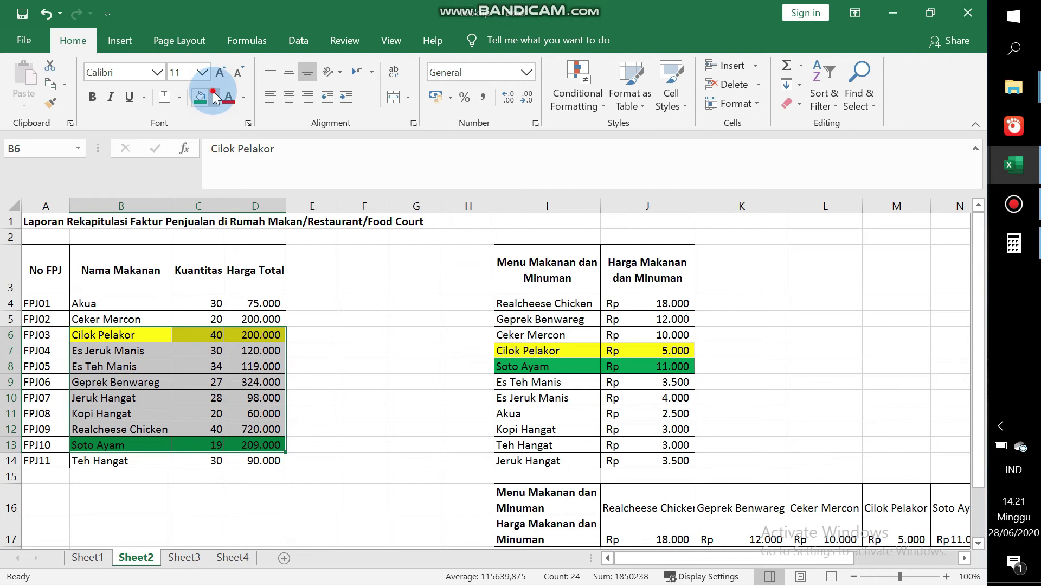
click(227, 246)
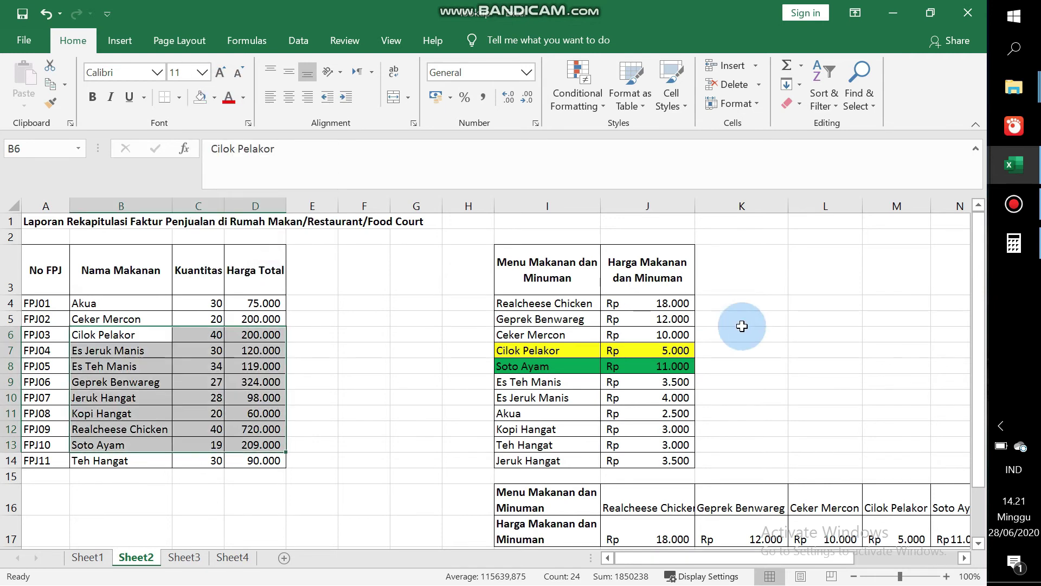
drag(583, 350, 643, 367)
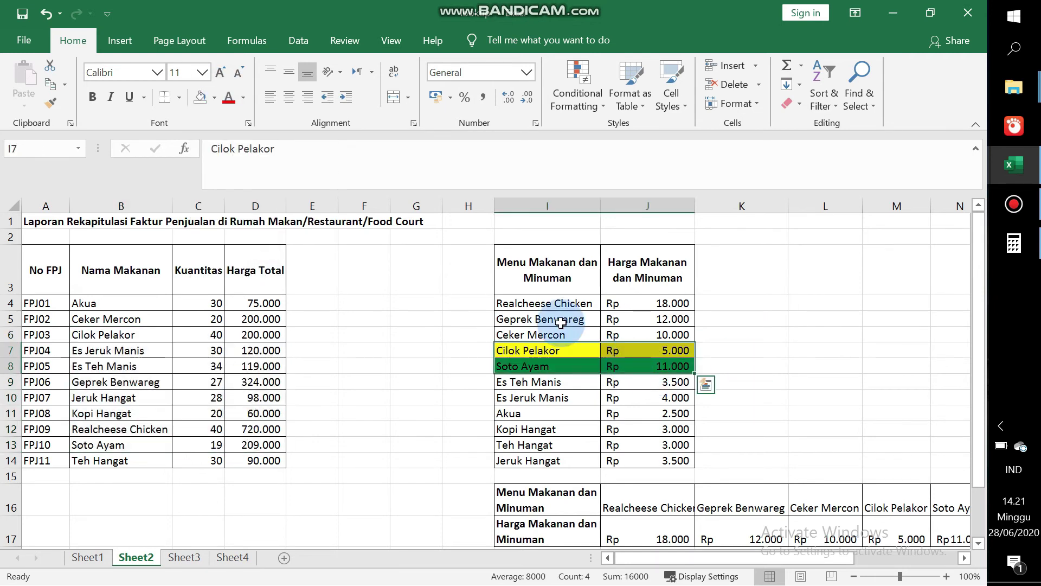
click(228, 101)
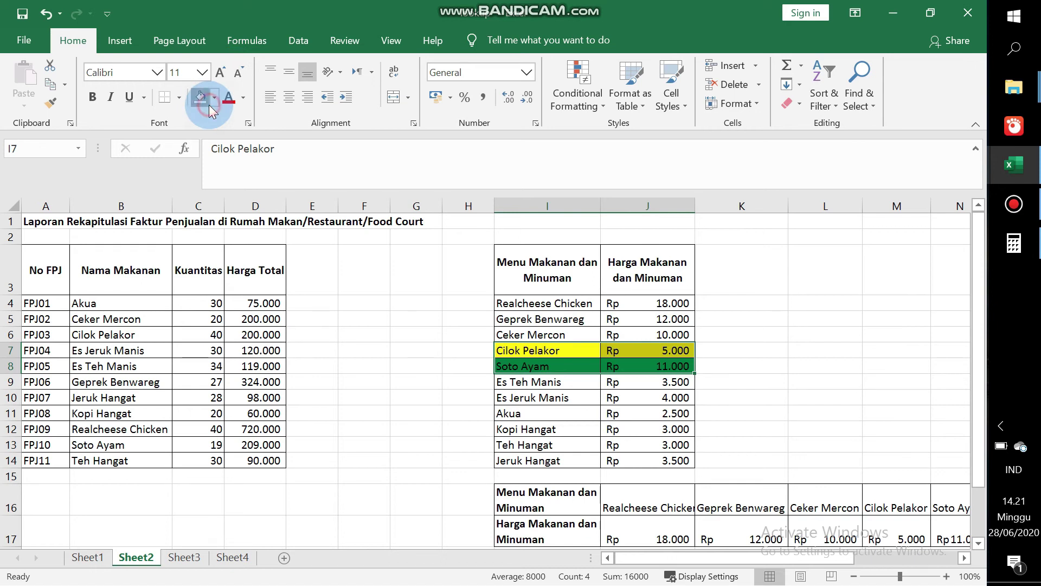
click(209, 106)
Delete the VLOOKUP formulas from the Harga Total column, cells D4:D14, and go back to D4.
click(261, 304)
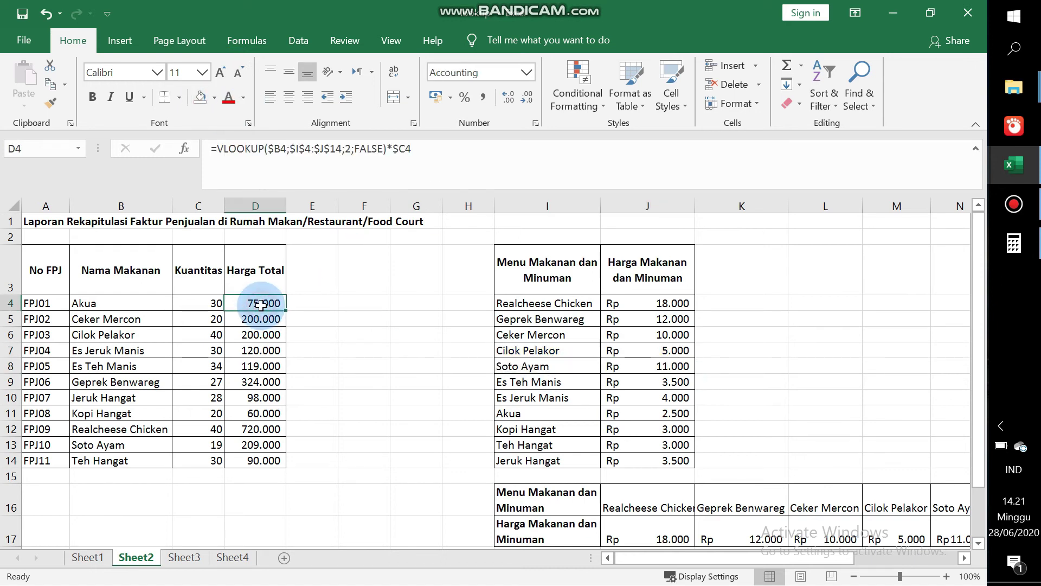
drag(429, 155, 205, 142)
key(BackSpace)
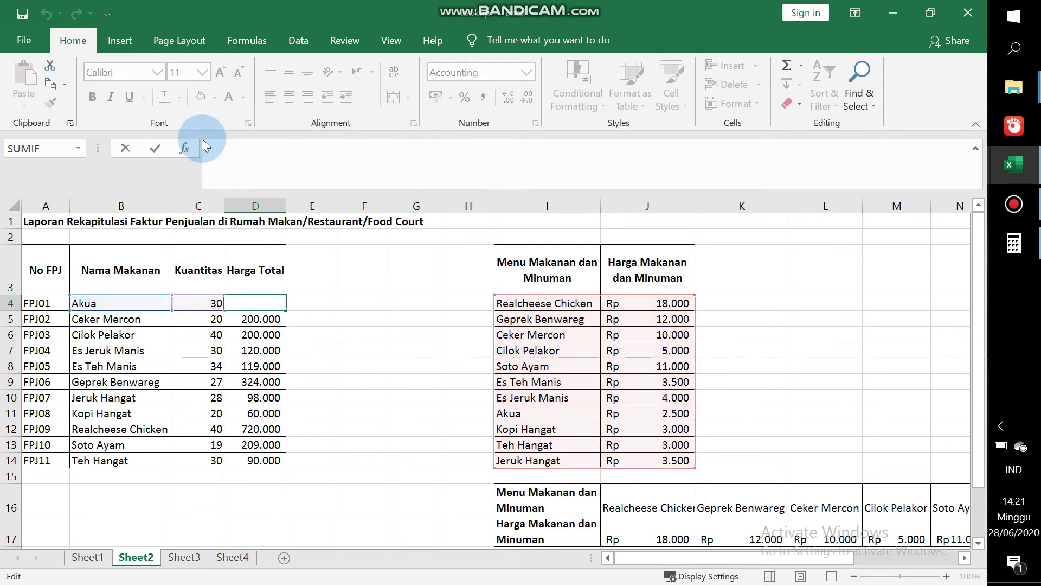
key(Return)
key(shift+Down)
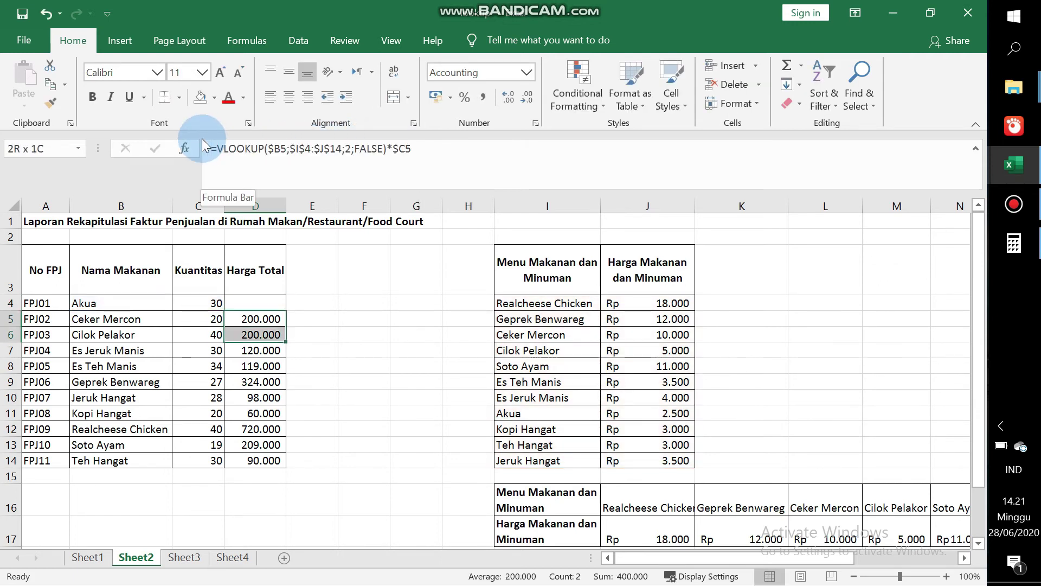
key(shift+Down)
key(shift+Down)
key(shift+Down)
key(shift+Down)
key(shift+Down)
key(shift+Down)
key(shift+Down)
key(shift+Down)
key(Delete)
key(Return)
key(Up)
key(Up)
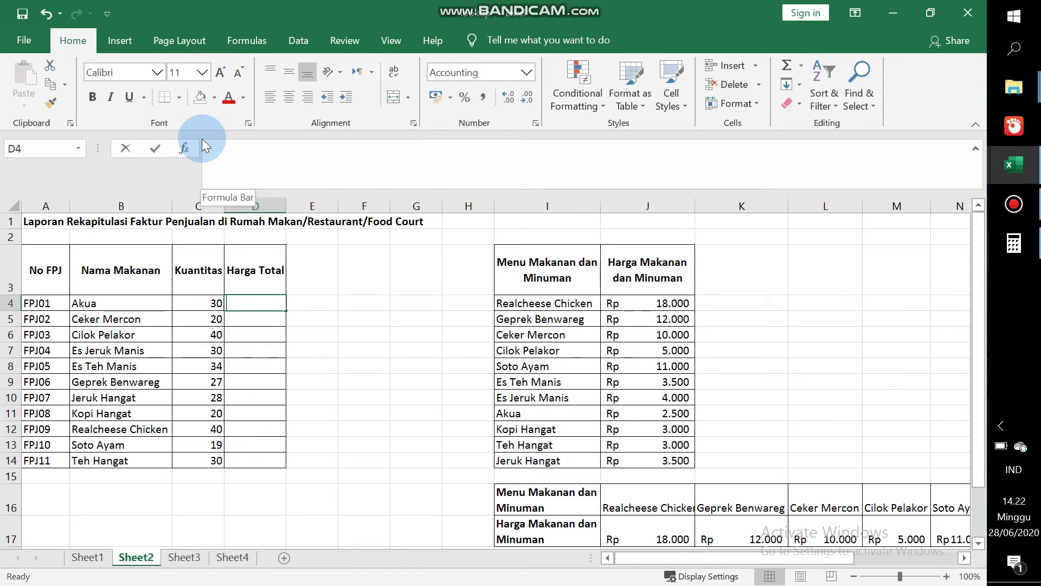
Start an HLOOKUP formula in D4 with the column-locked lookup value $B4.
text(=hlo)
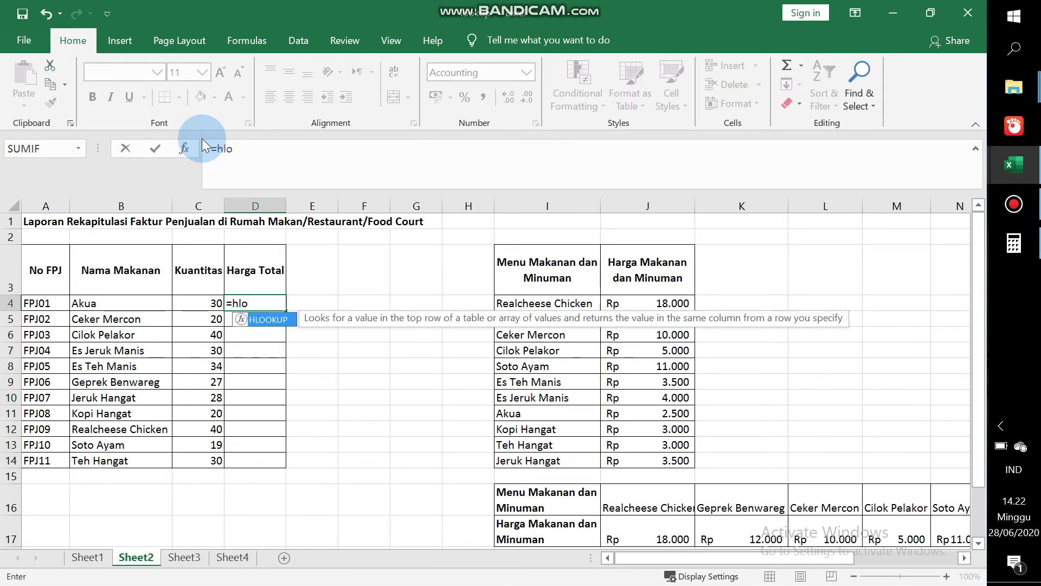
key(Tab)
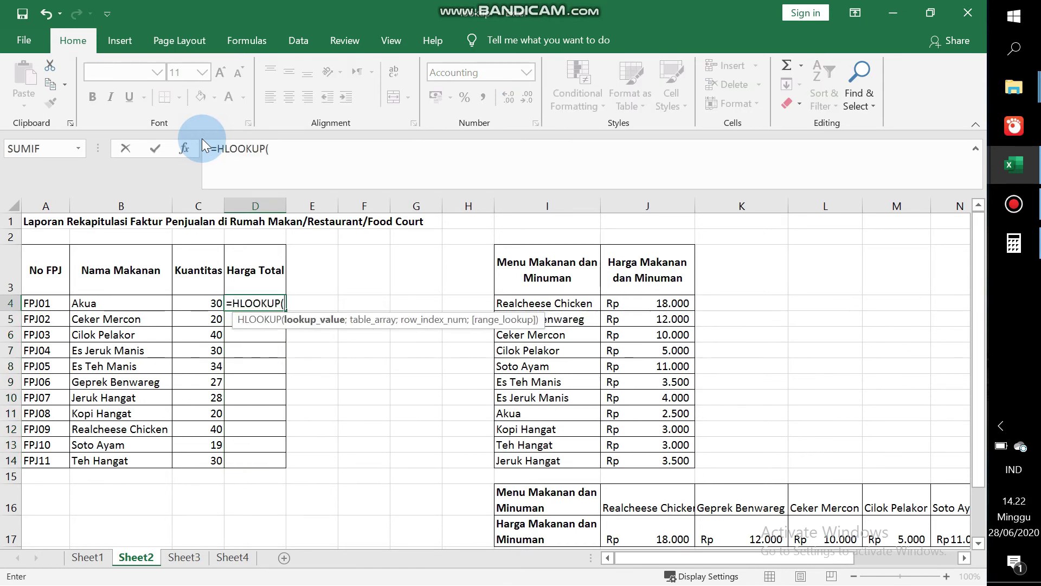
click(114, 304)
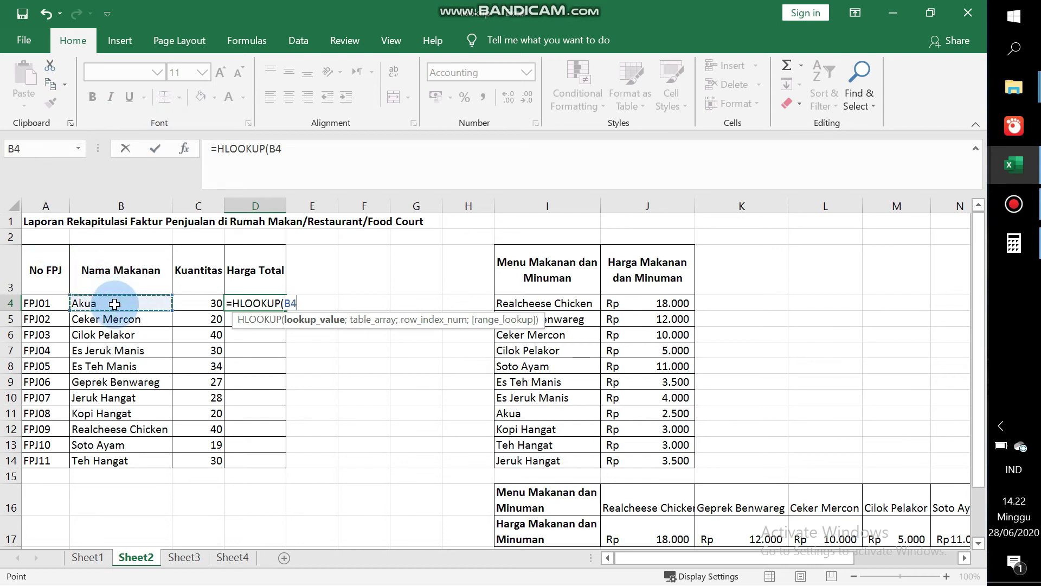
key(F4)
key(F4)
key(F4)
text(;)
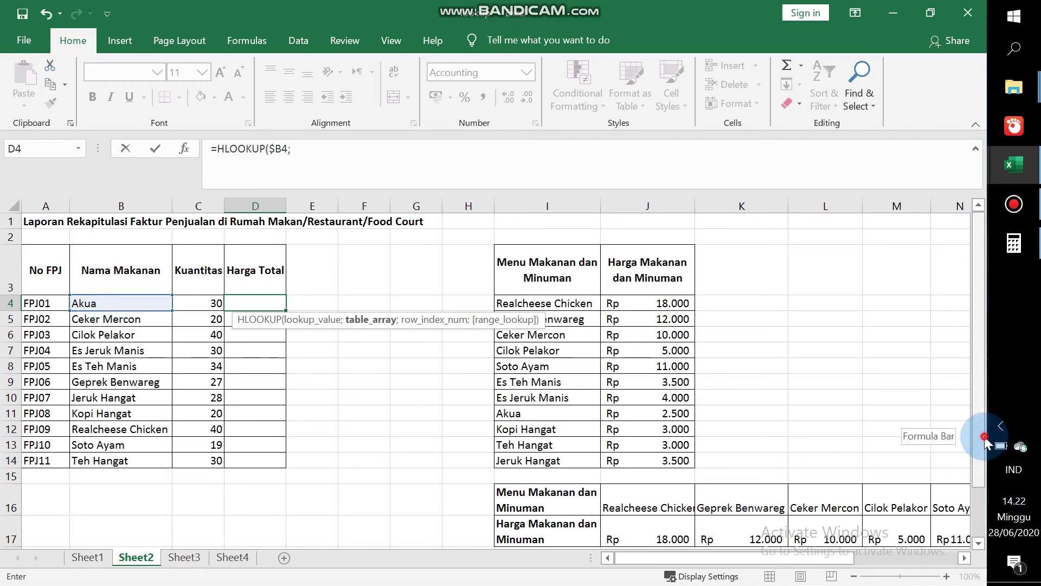
Give the HLOOKUP the horizontal menu price table as its absolute table range $J$16:$T$17.
scroll(981, 477, down, 1)
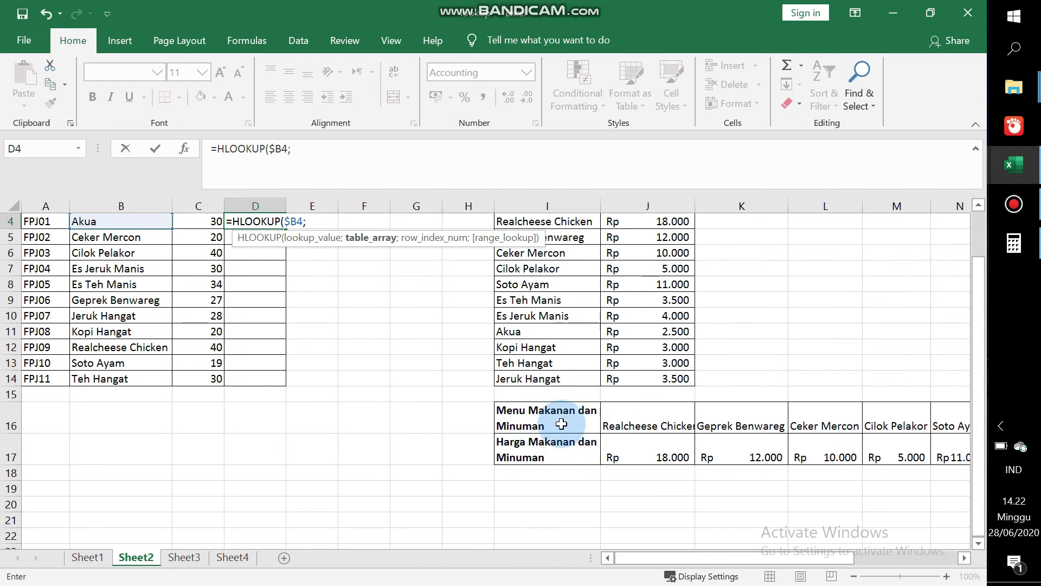
click(632, 420)
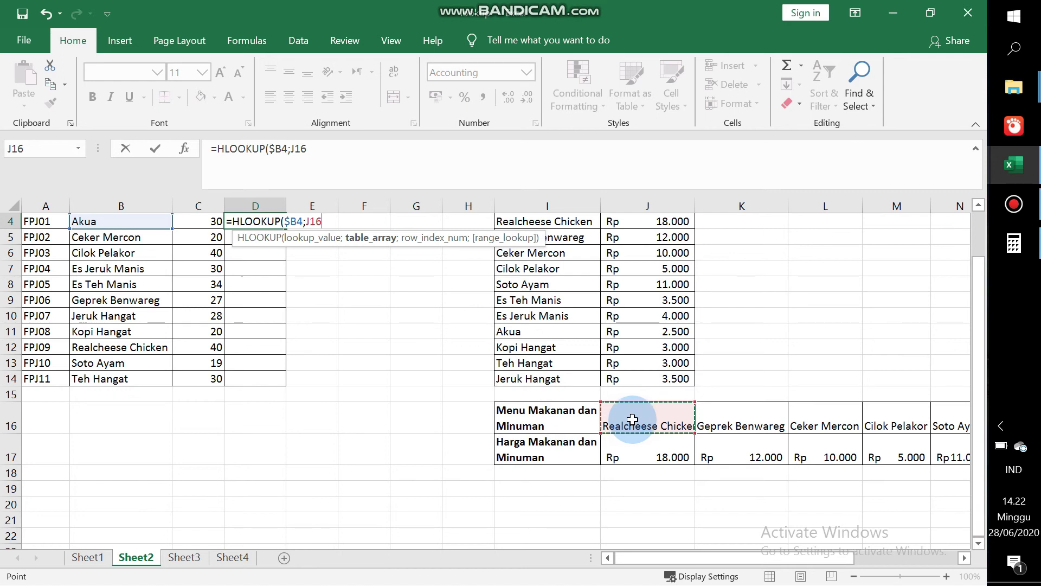
drag(632, 419, 862, 455)
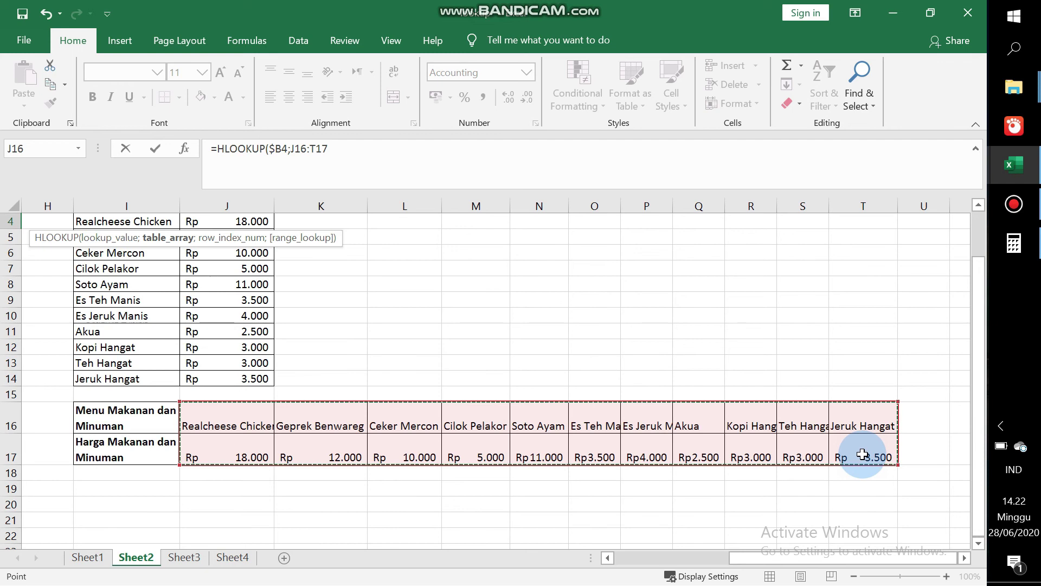
key(F4)
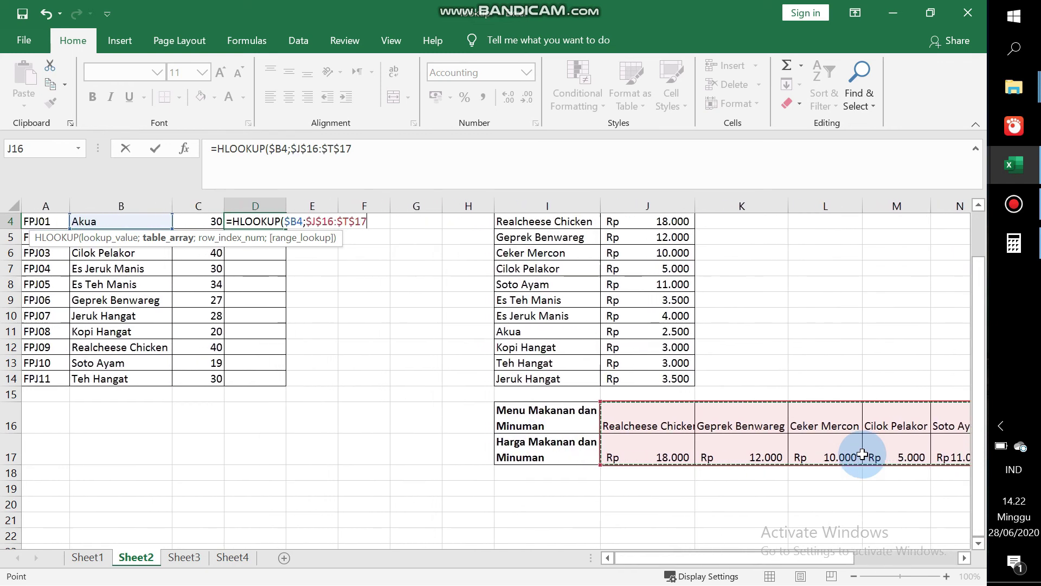
text(;)
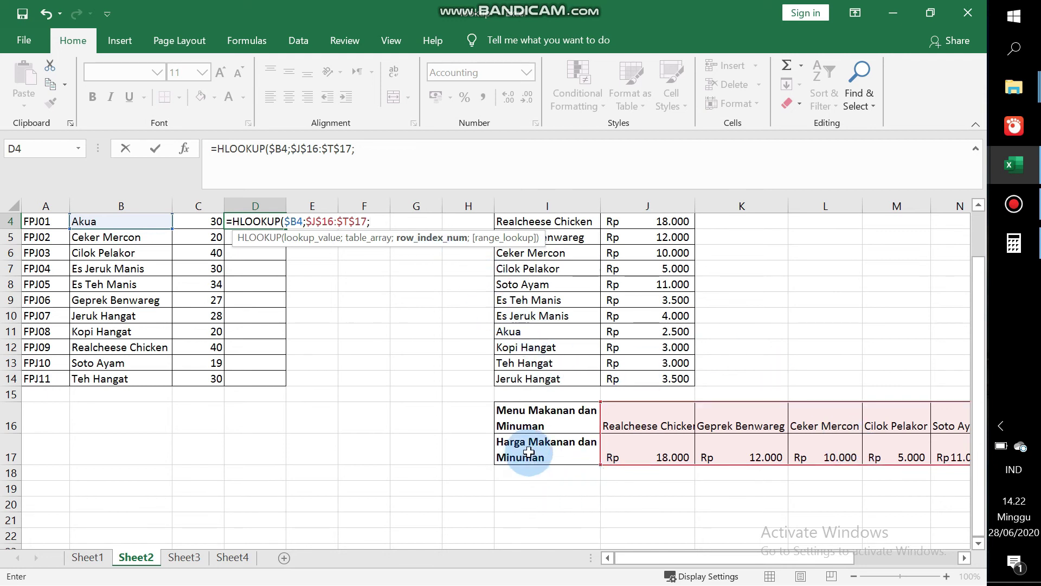
Set the HLOOKUP row index to 2 and its match type to FALSE for an exact match.
text(2;)
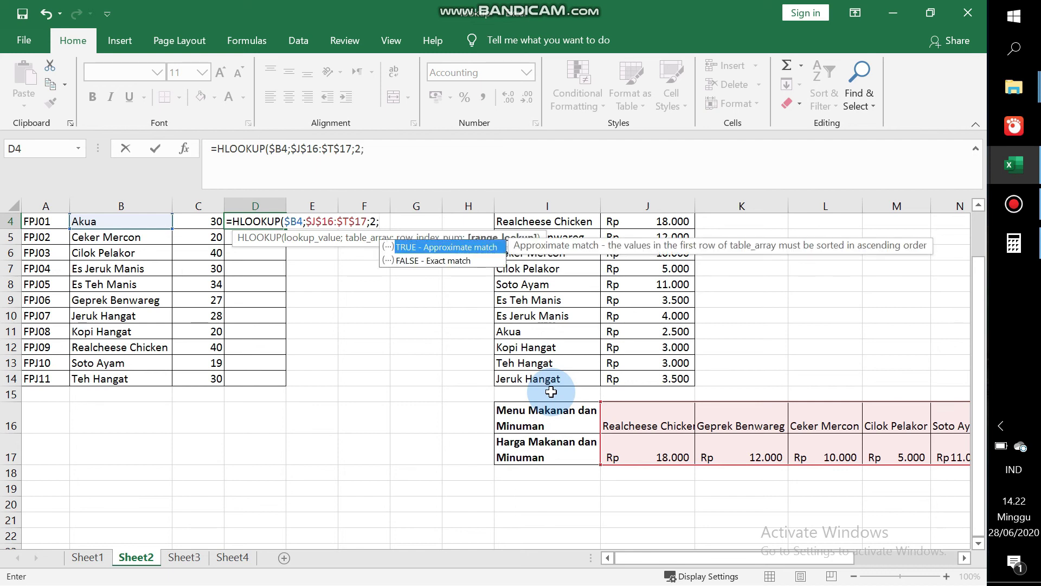
key(Down)
key(Tab)
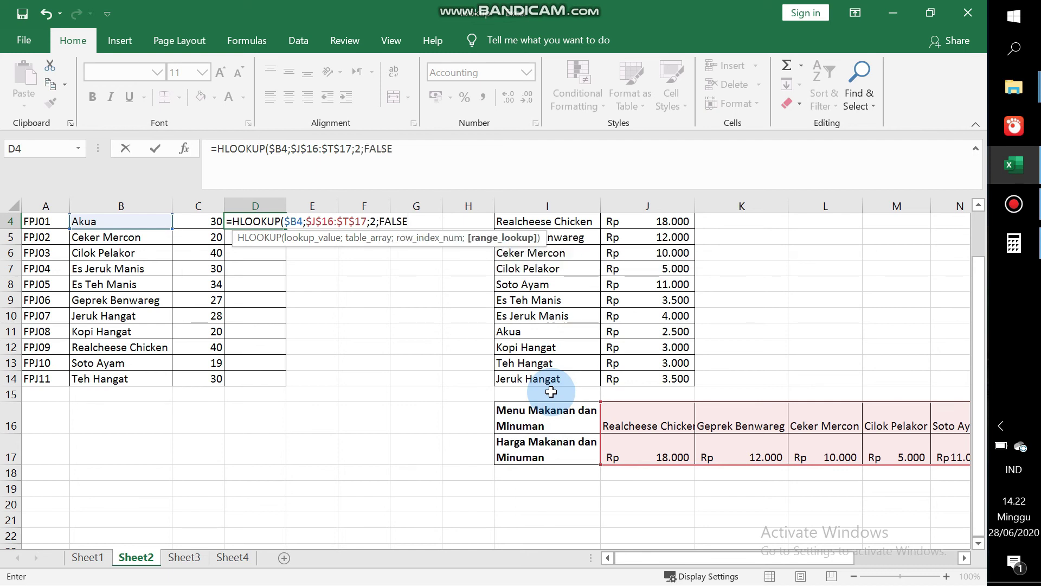
Close the HLOOKUP in D4, multiply it by the column-locked quantity $C4, and enter the formula.
text()*)
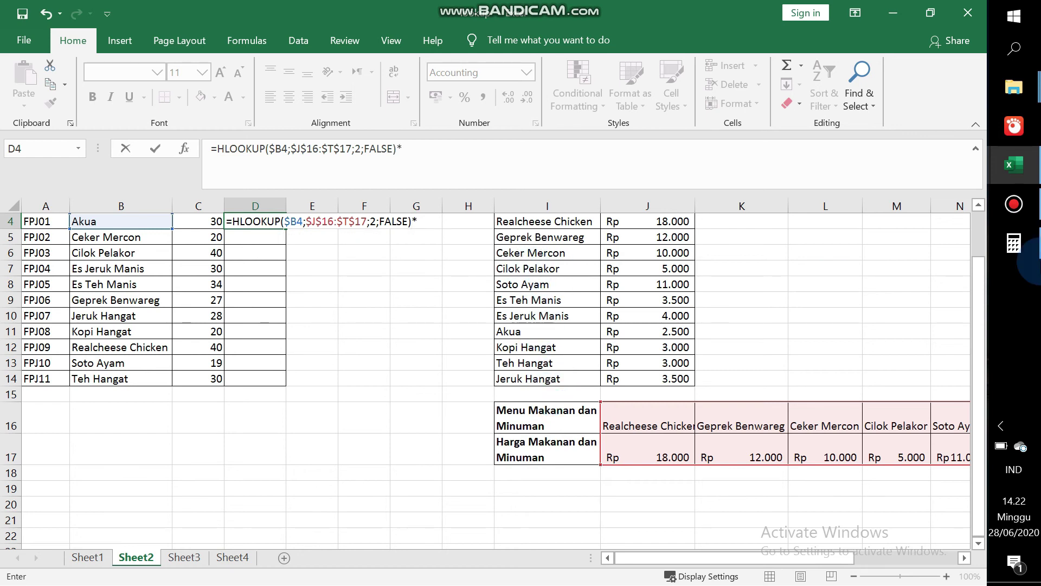
click(978, 206)
click(978, 206)
click(977, 206)
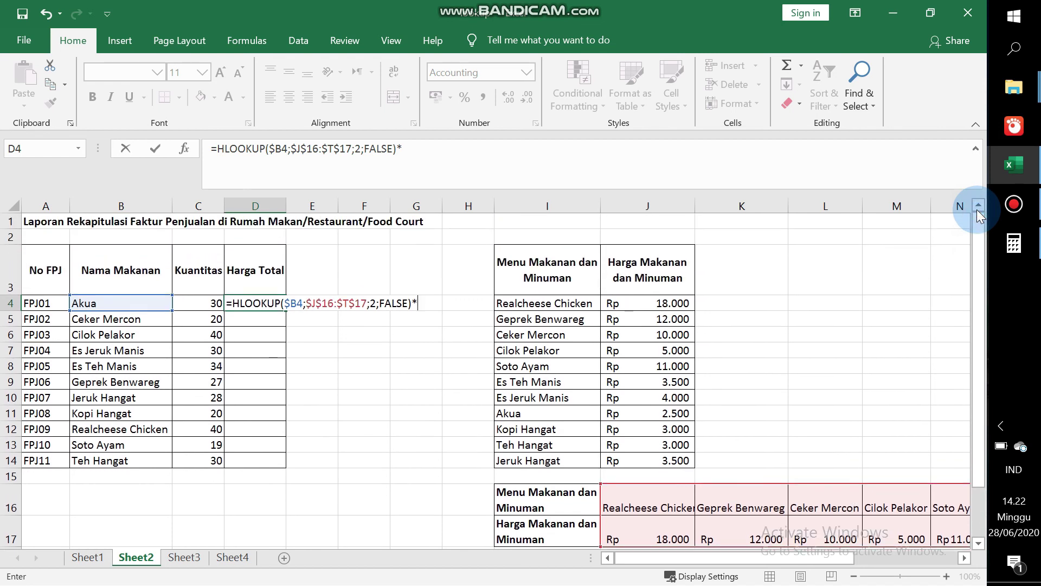
click(198, 304)
key(F4)
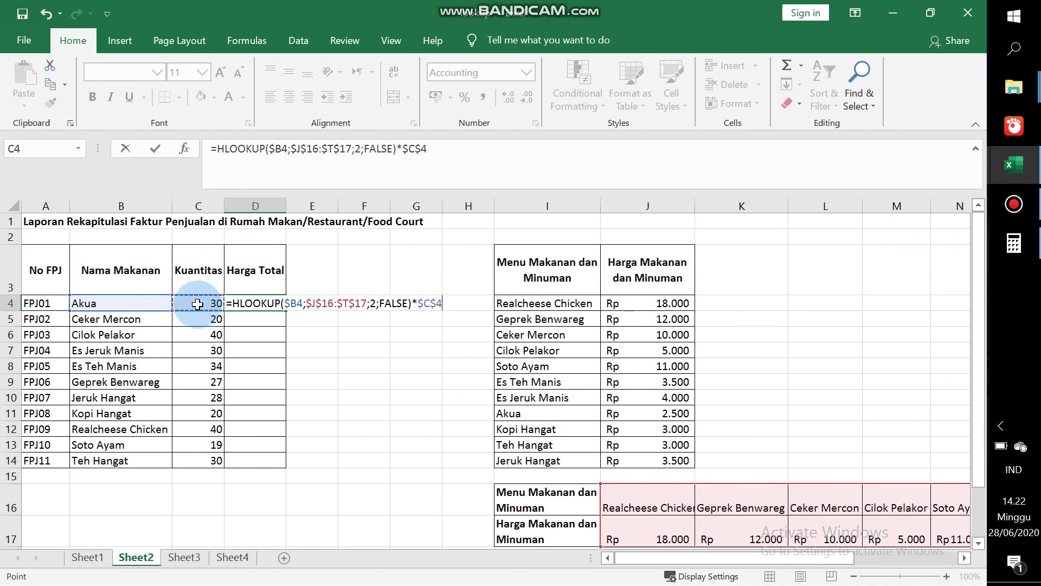
key(F4)
key(Return)
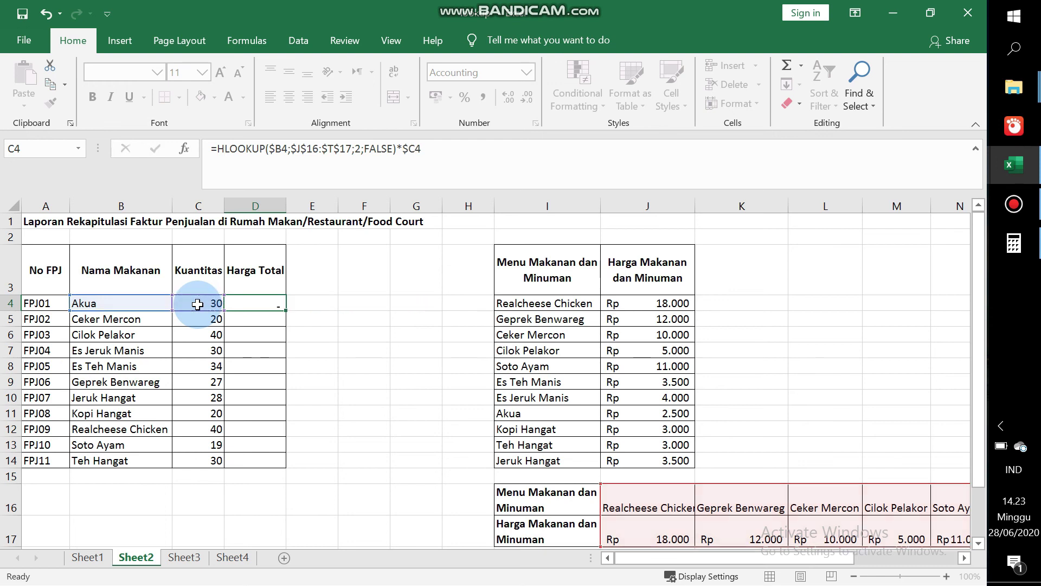
Fill the HLOOKUP formula from D4 down the Harga Total column to D14.
click(278, 304)
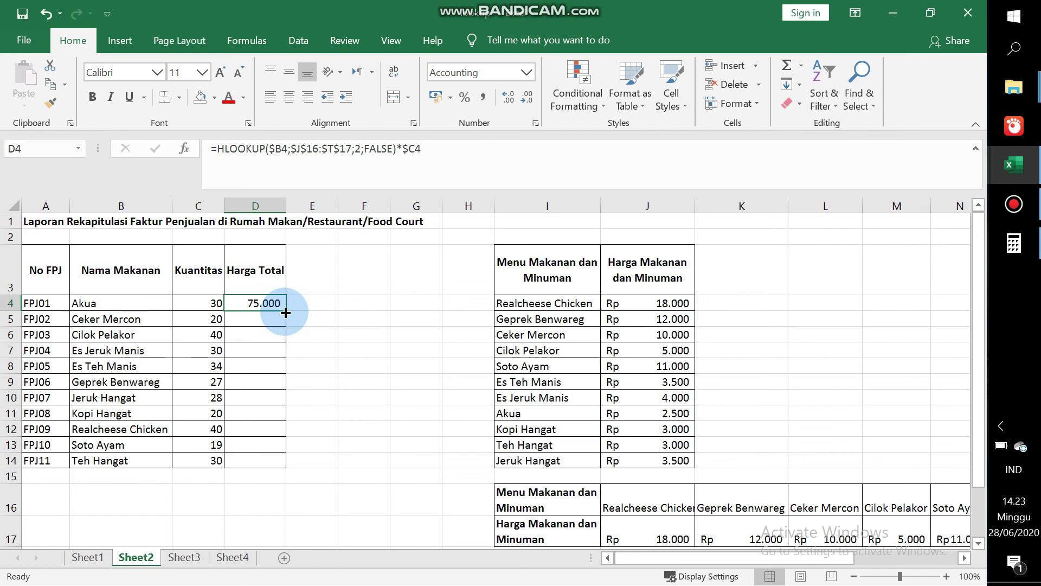
double_click(284, 309)
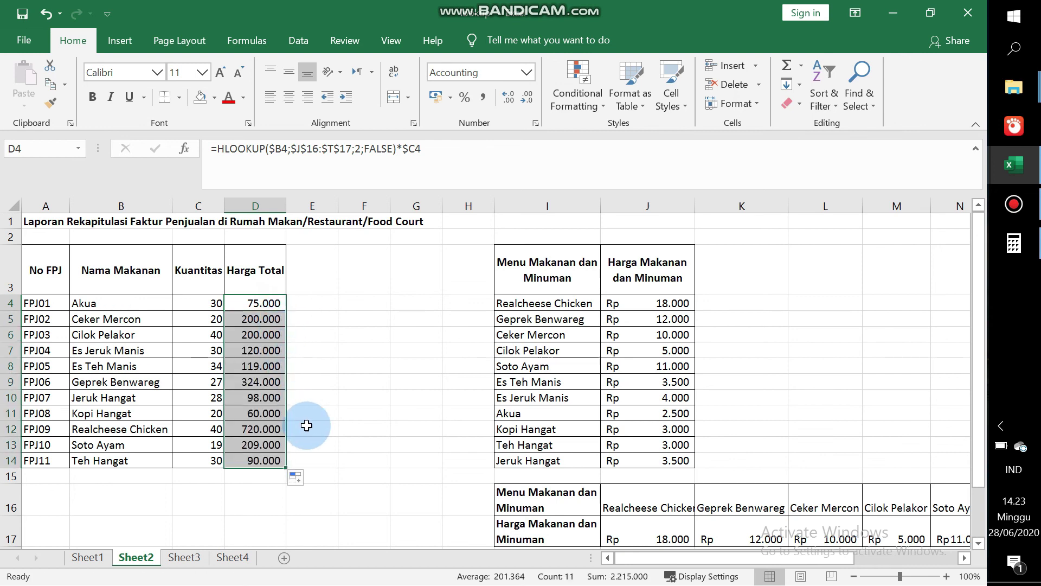
Review the filled HLOOKUP formula in D13 and the Soto Ayam and Cilok Pelakor invoice rows.
click(274, 443)
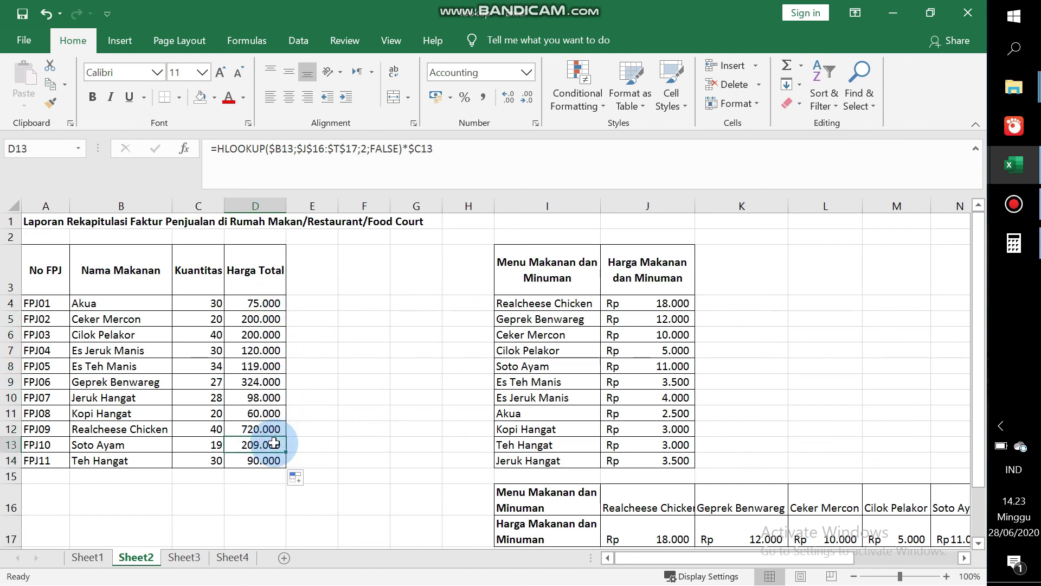
drag(152, 447, 239, 450)
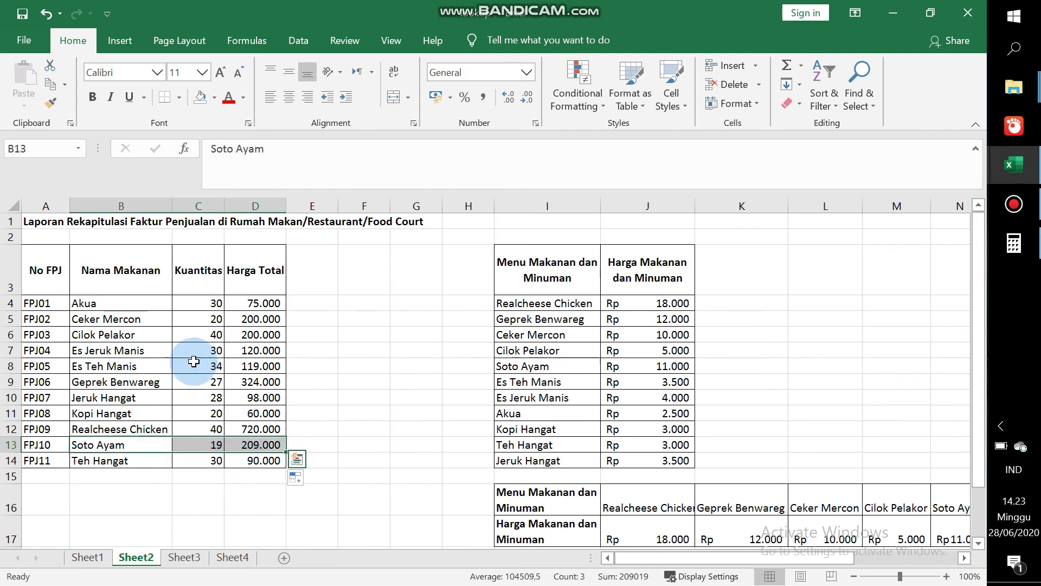
click(153, 334)
drag(190, 336, 277, 339)
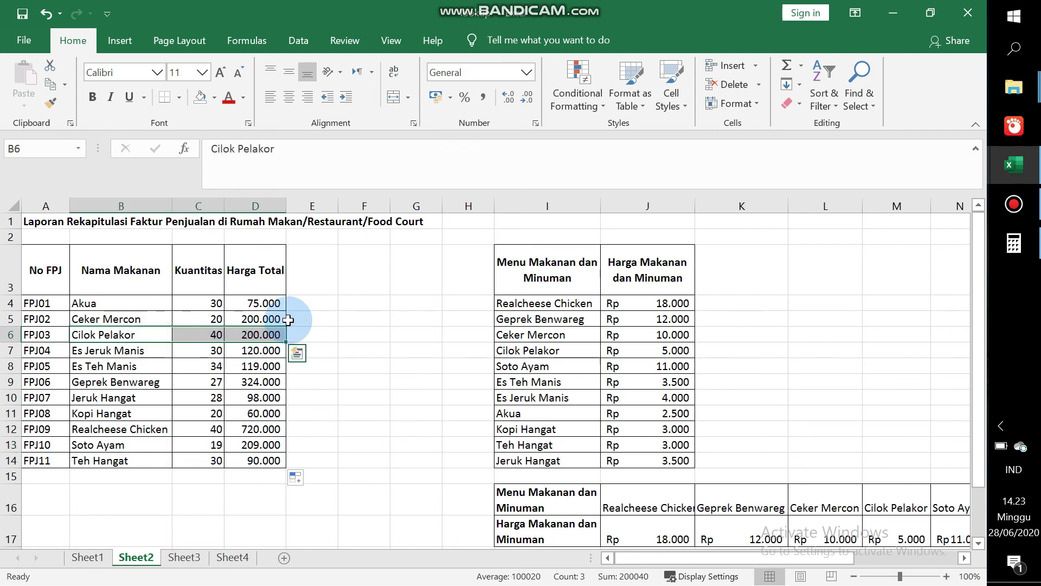
click(745, 435)
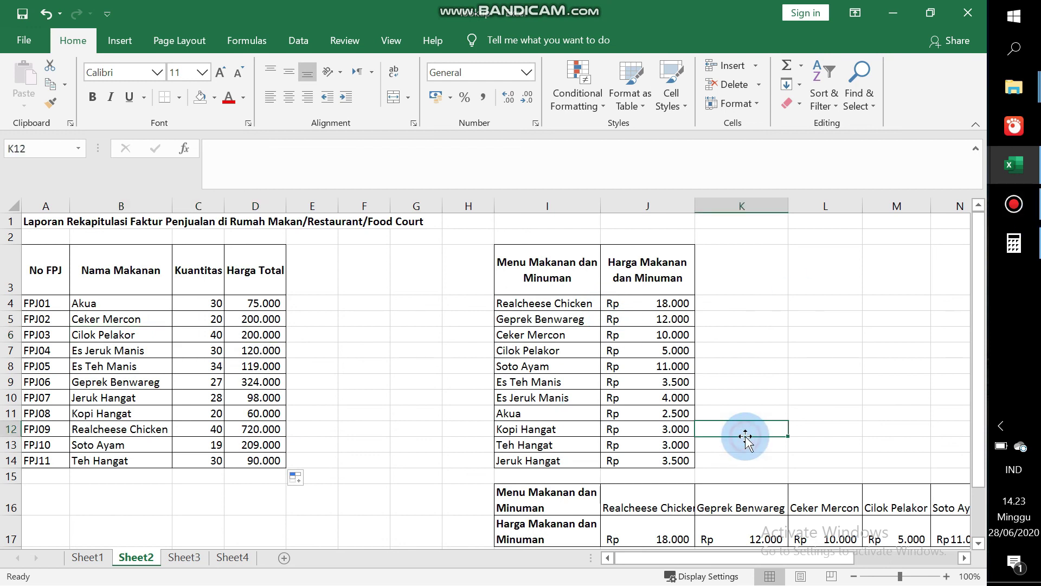
key(Down)
key(Down)
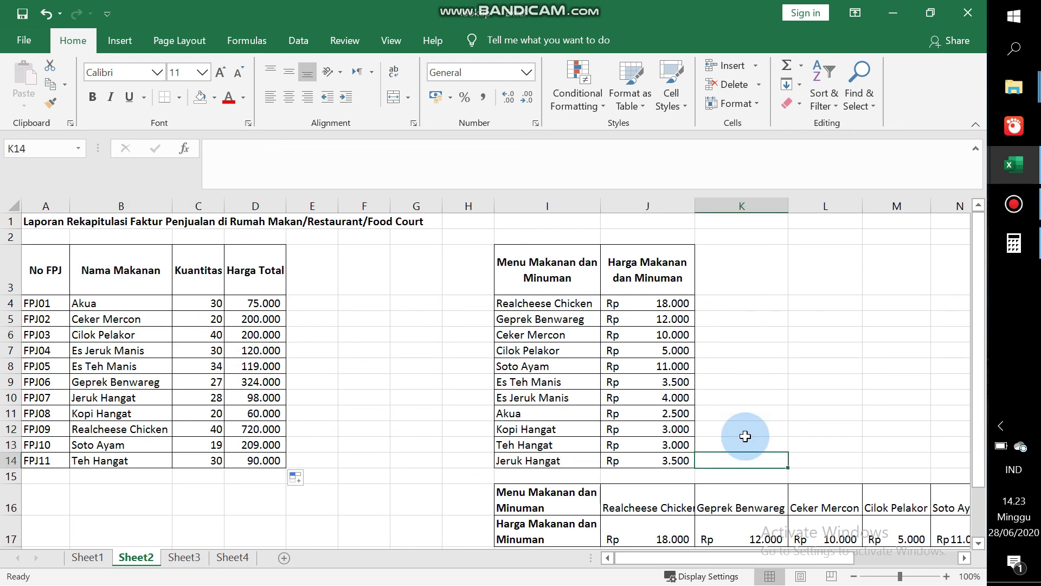